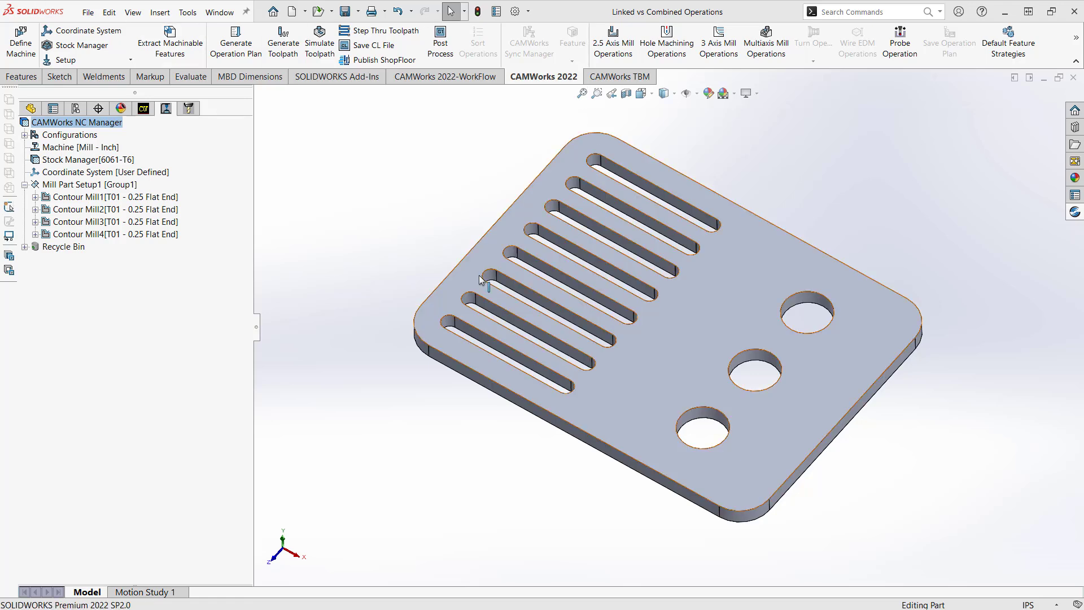
# - Link the Contour Mill2 operation to Contour Mill1
pyautogui.moveTo(91, 199)
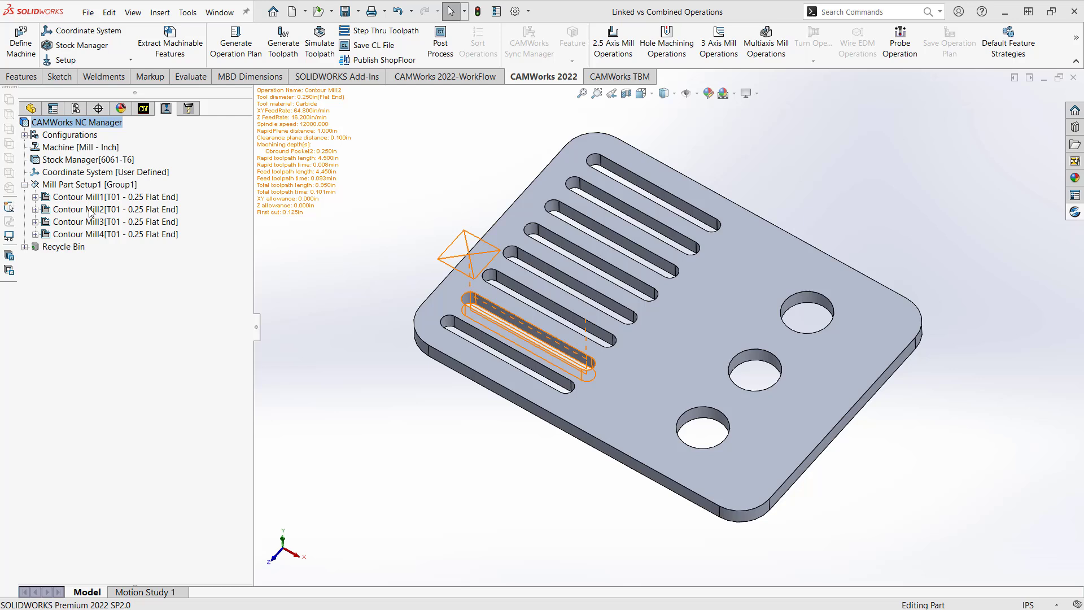
pyautogui.moveTo(92, 221)
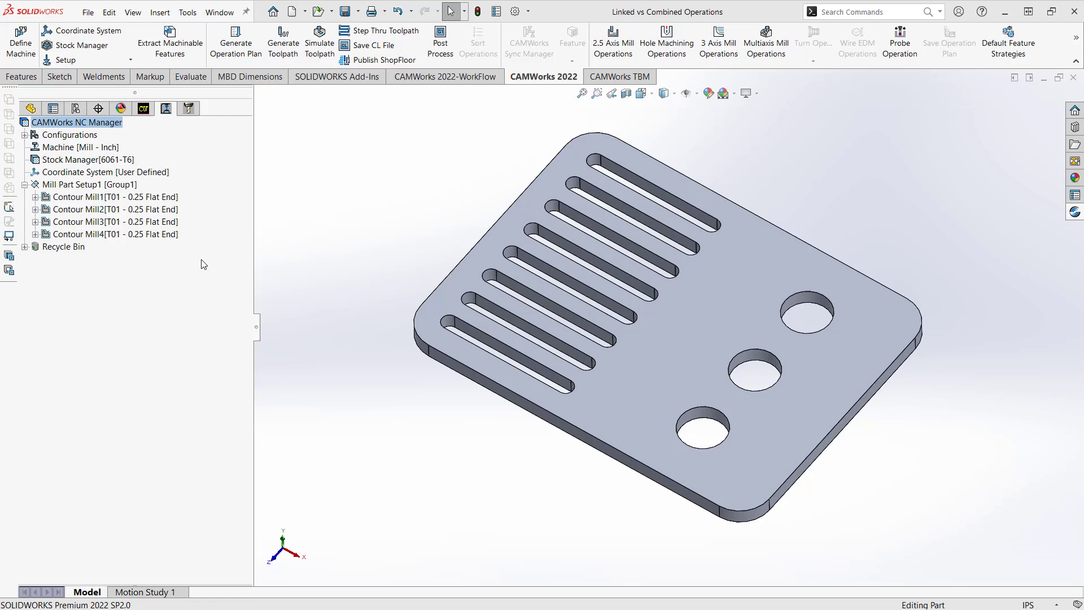
pyautogui.click(102, 199)
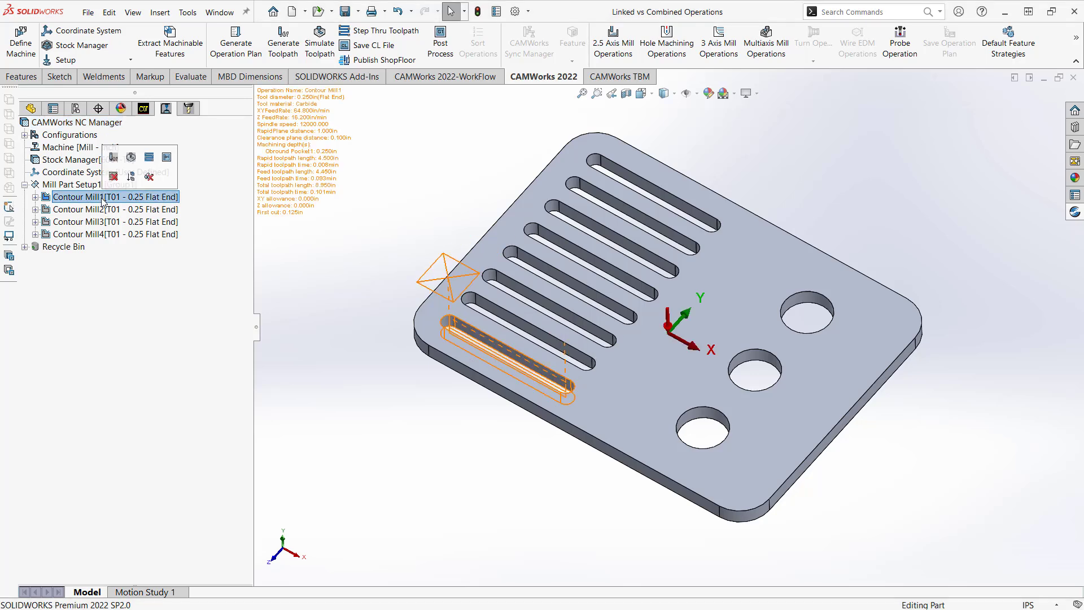
pyautogui.rightClick(104, 201)
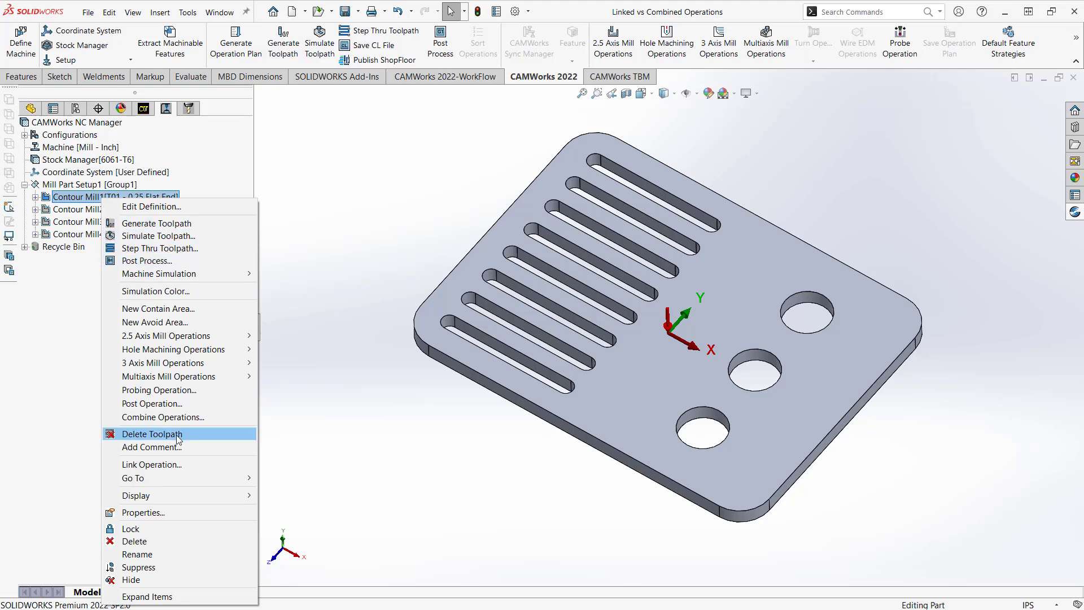
pyautogui.click(167, 465)
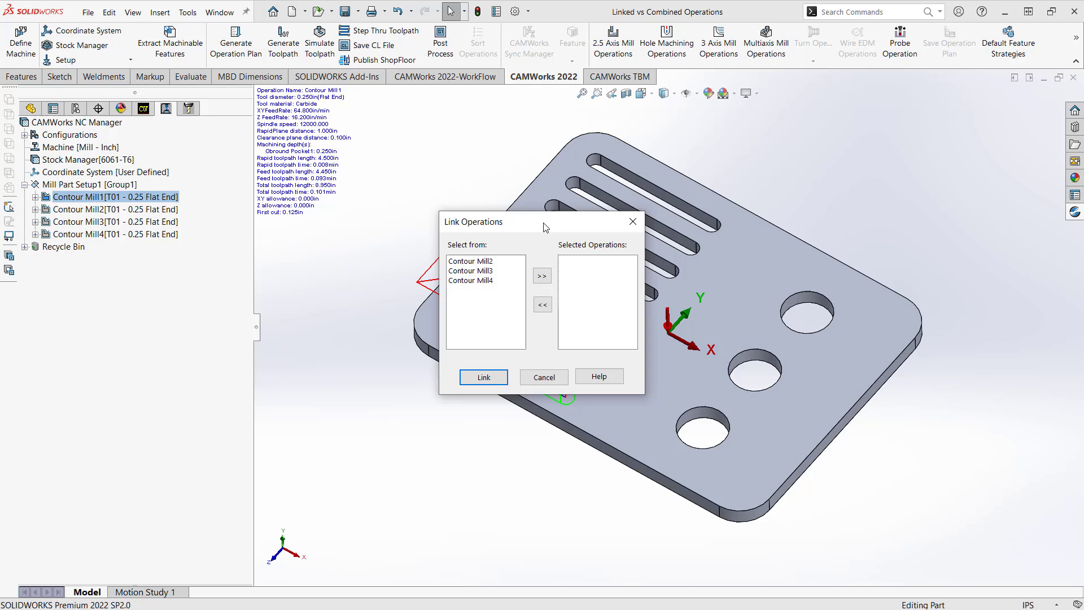
pyautogui.moveTo(543, 227); pyautogui.dragTo(190, 310)
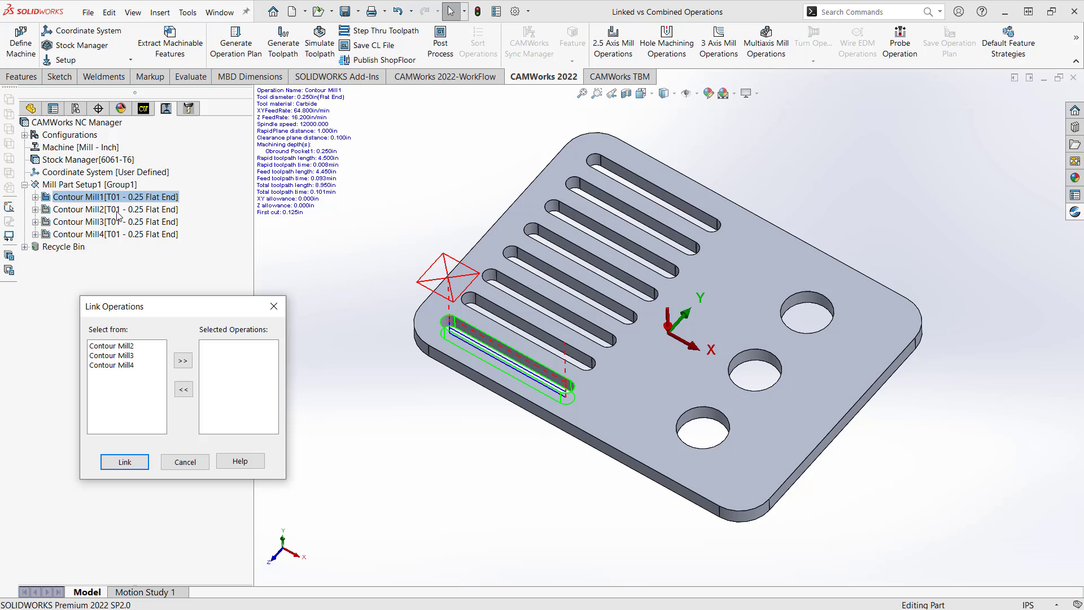
pyautogui.click(113, 346)
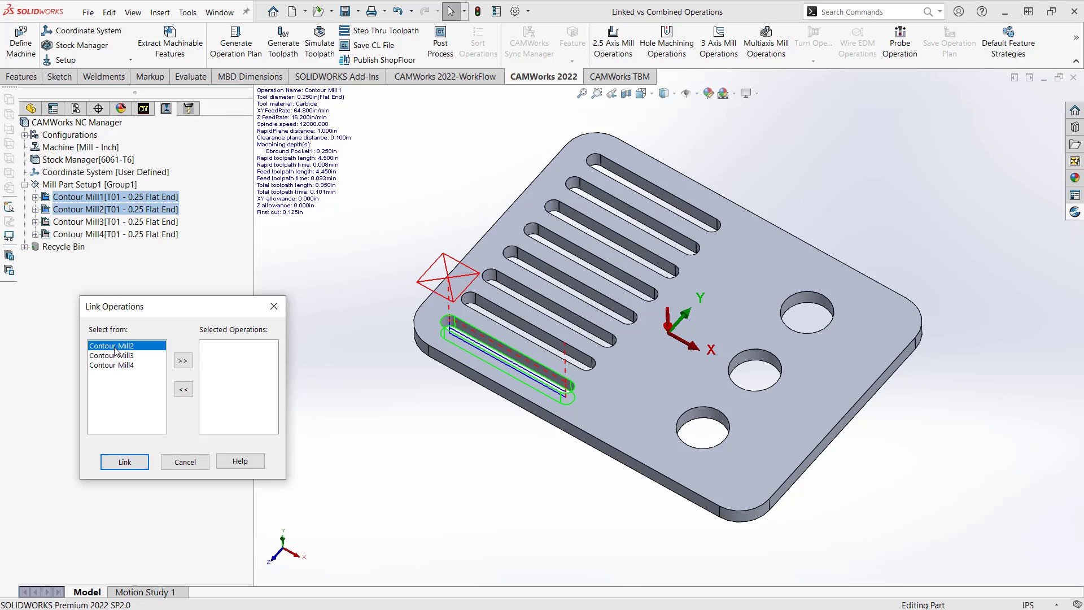
pyautogui.click(182, 361)
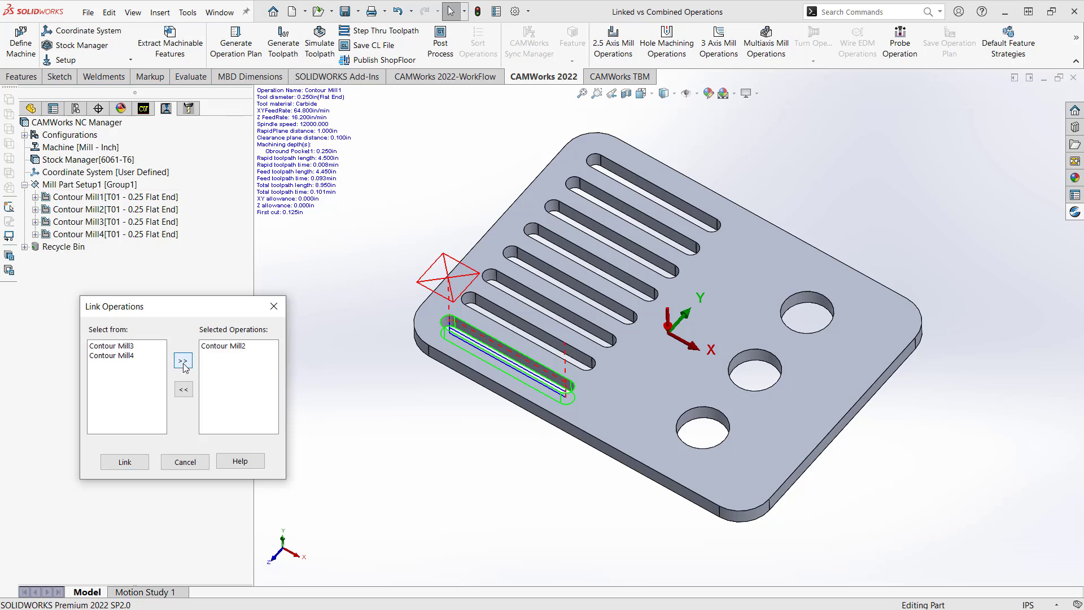
pyautogui.click(134, 462)
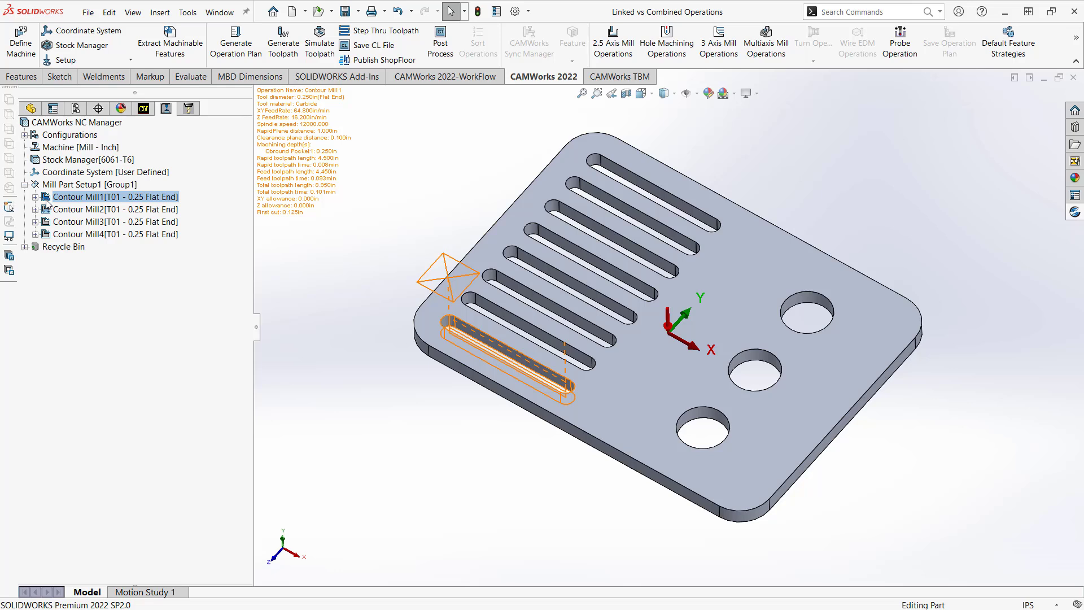
# - Set the leadin feedrate percentage of the Contour Mill1 operation to 76.5
pyautogui.doubleClick(86, 197)
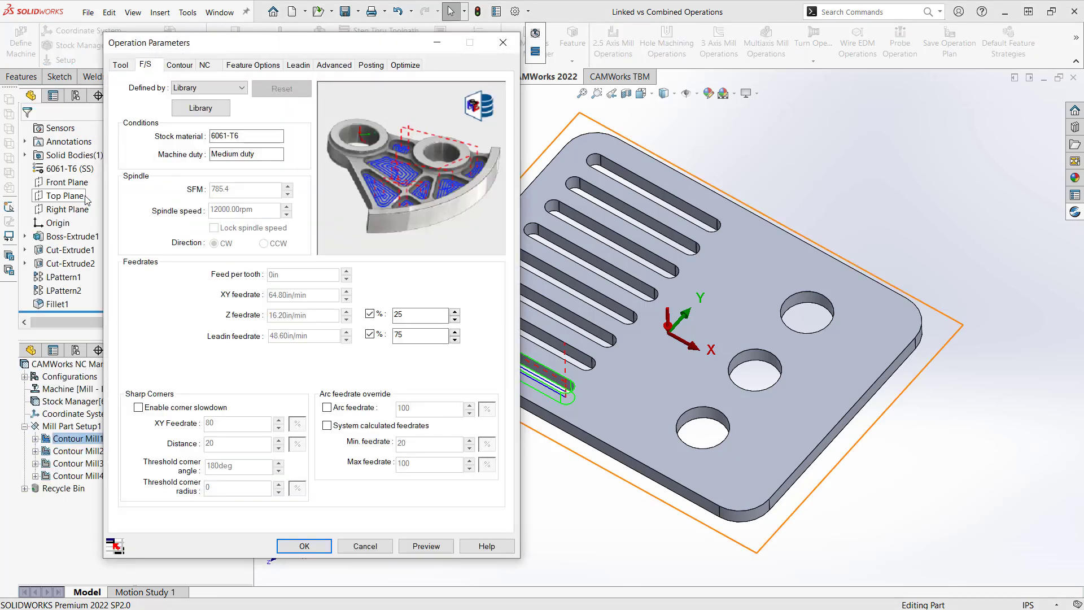
pyautogui.click(409, 337)
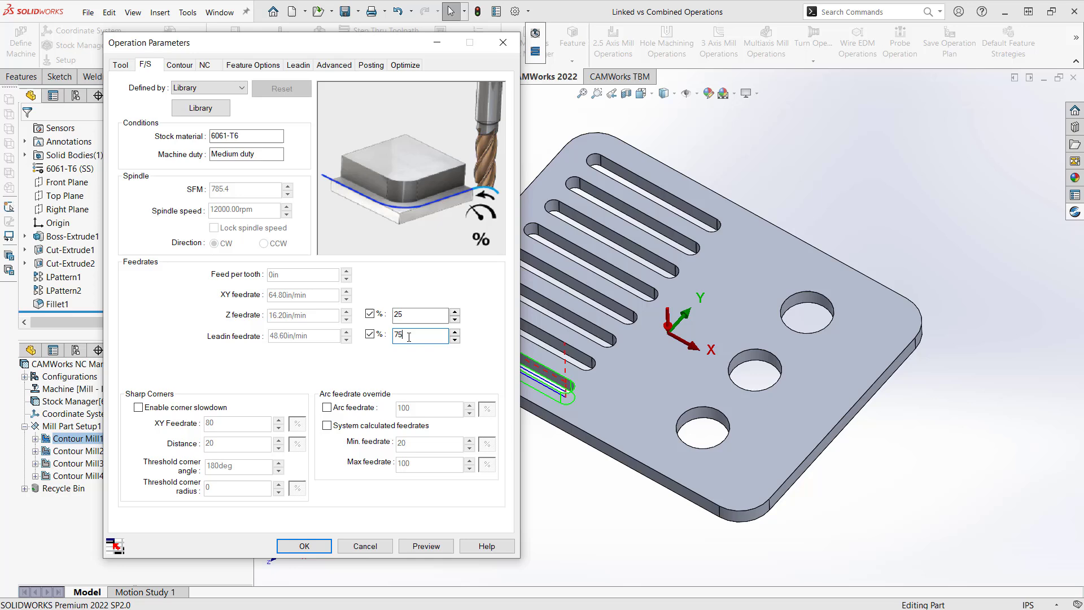
pyautogui.press('BackSpace')
pyautogui.write('6.5')
pyautogui.click(305, 546)
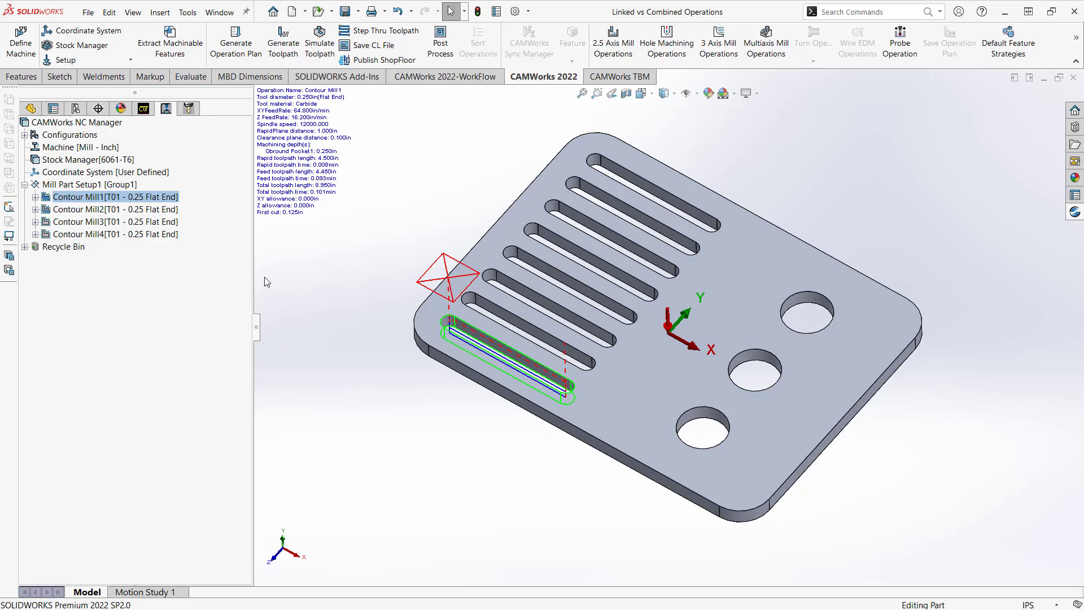
# - Check the leadin feedrate settings of Contour Mill3 and Contour Mill2, leaving both operations' parameters without saving changes
pyautogui.click(102, 224)
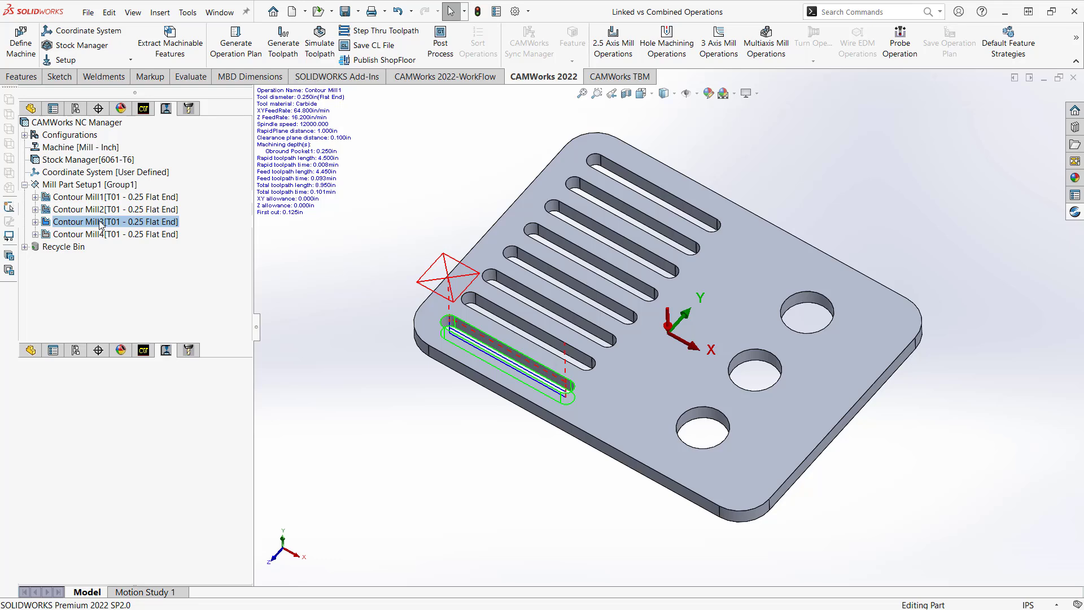
pyautogui.doubleClick(101, 224)
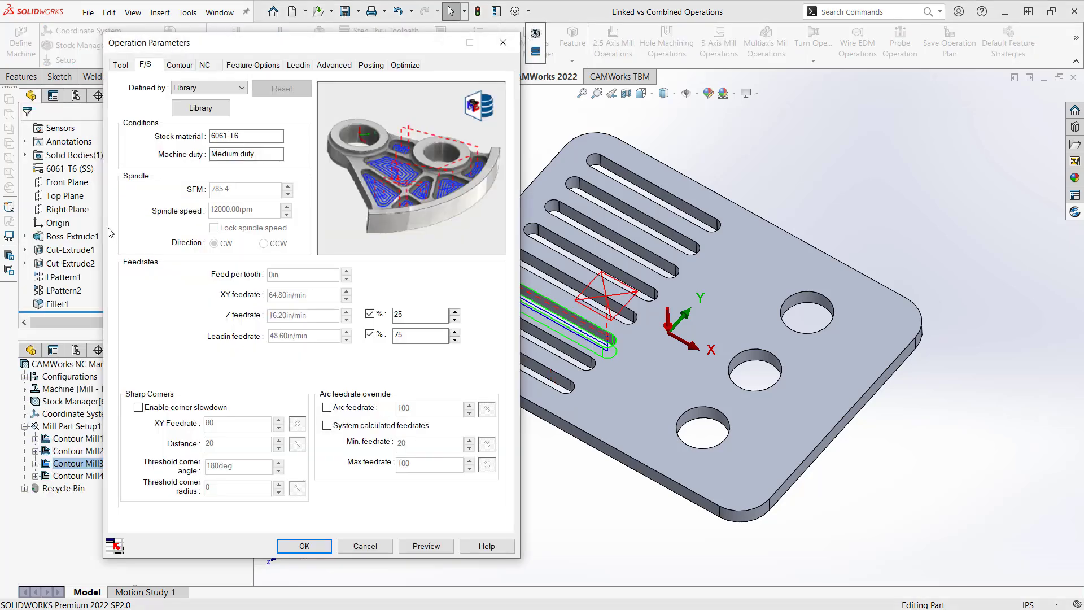
pyautogui.click(370, 337)
pyautogui.click(370, 546)
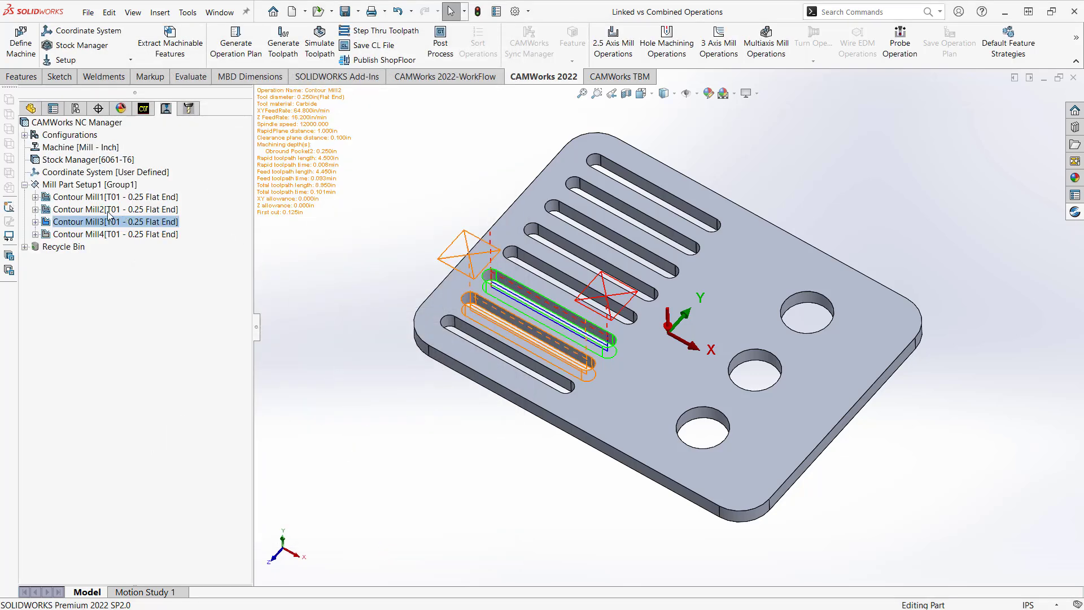
pyautogui.click(108, 213)
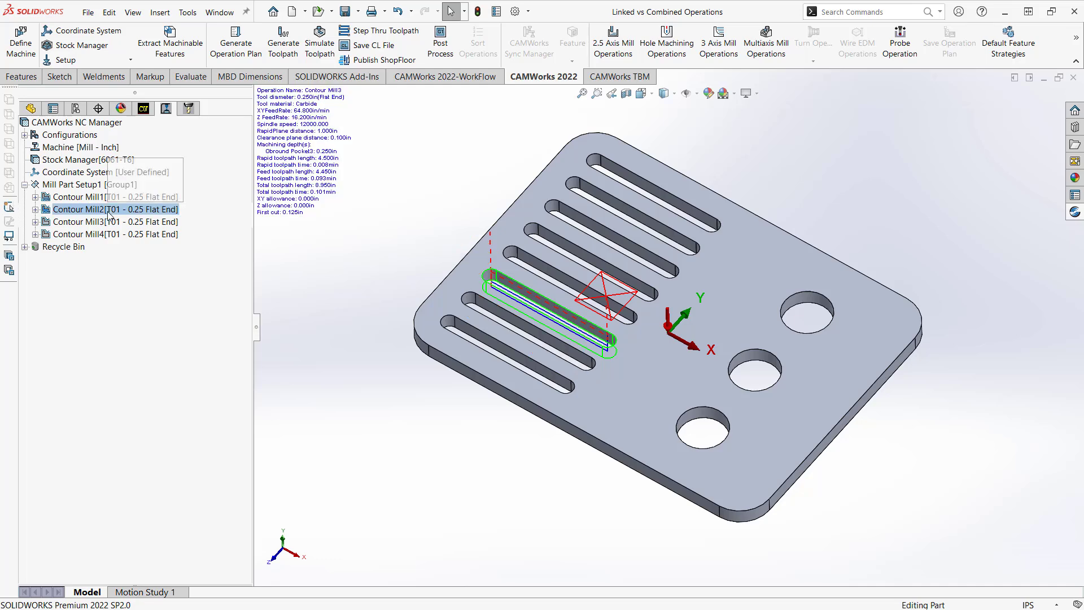
pyautogui.doubleClick(108, 210)
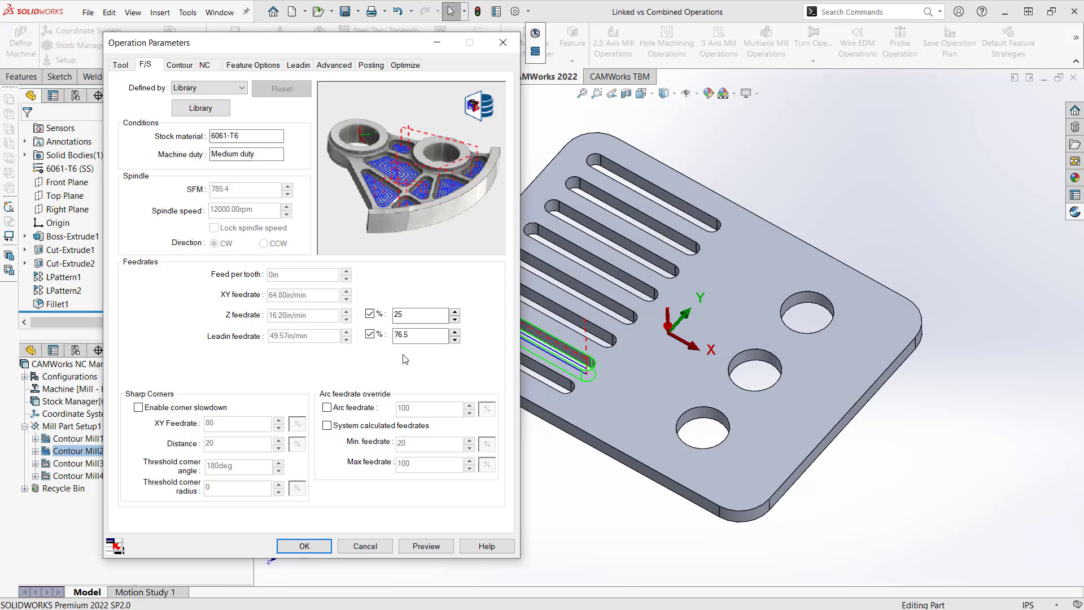
pyautogui.moveTo(308, 44); pyautogui.dragTo(469, 70)
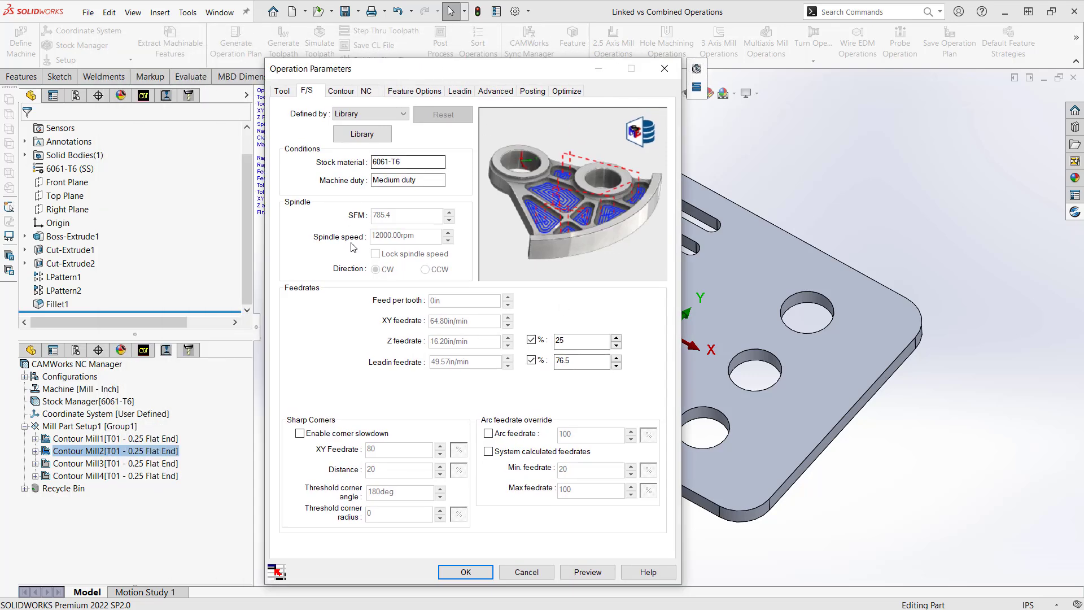
pyautogui.click(538, 571)
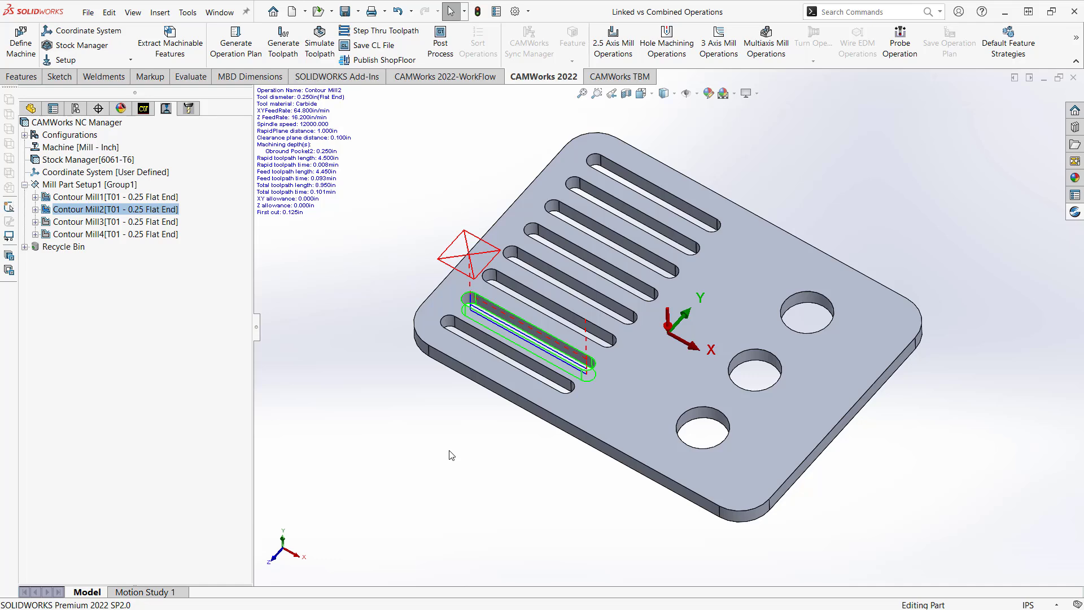
# - Combine the Contour Mill3 and Contour Mill4 operations into one, copying the parameters from Contour Mill3
pyautogui.click(87, 224)
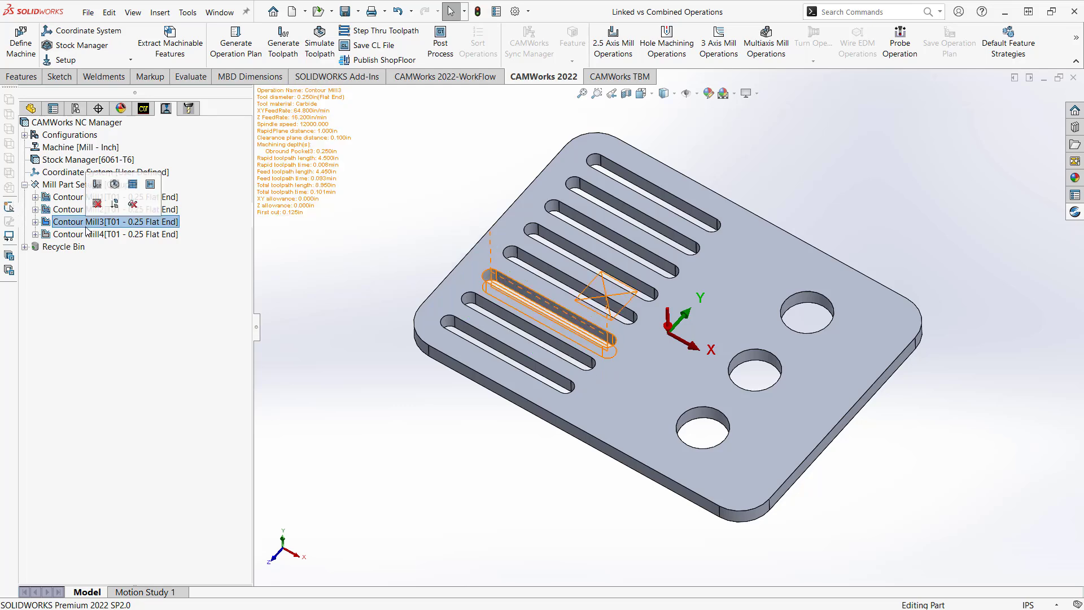
pyautogui.keyDown('shift'); pyautogui.click(107, 235); pyautogui.keyUp('shift')
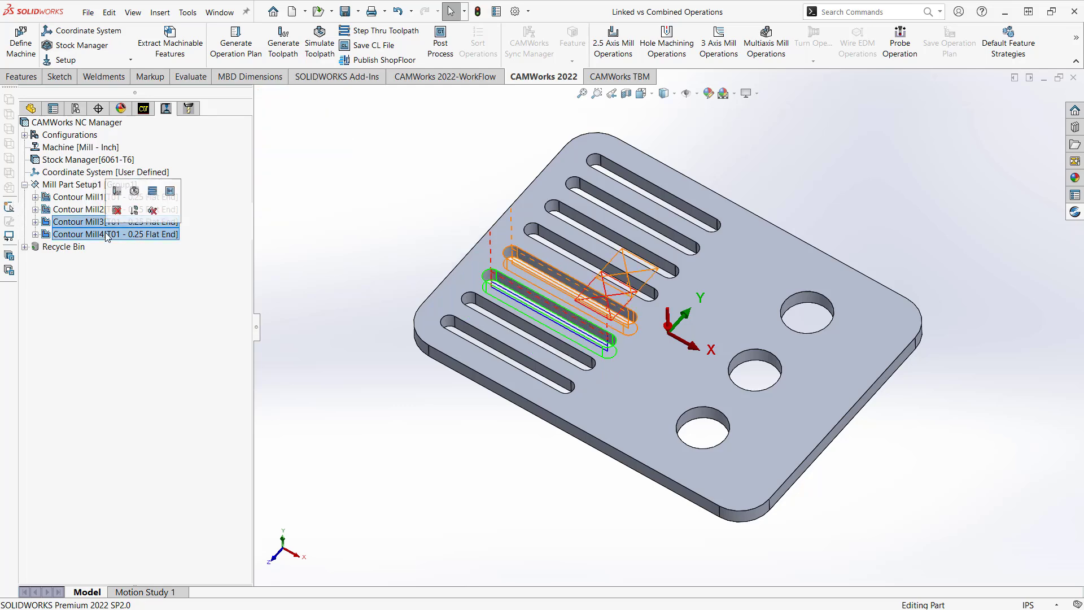
pyautogui.rightClick(107, 236)
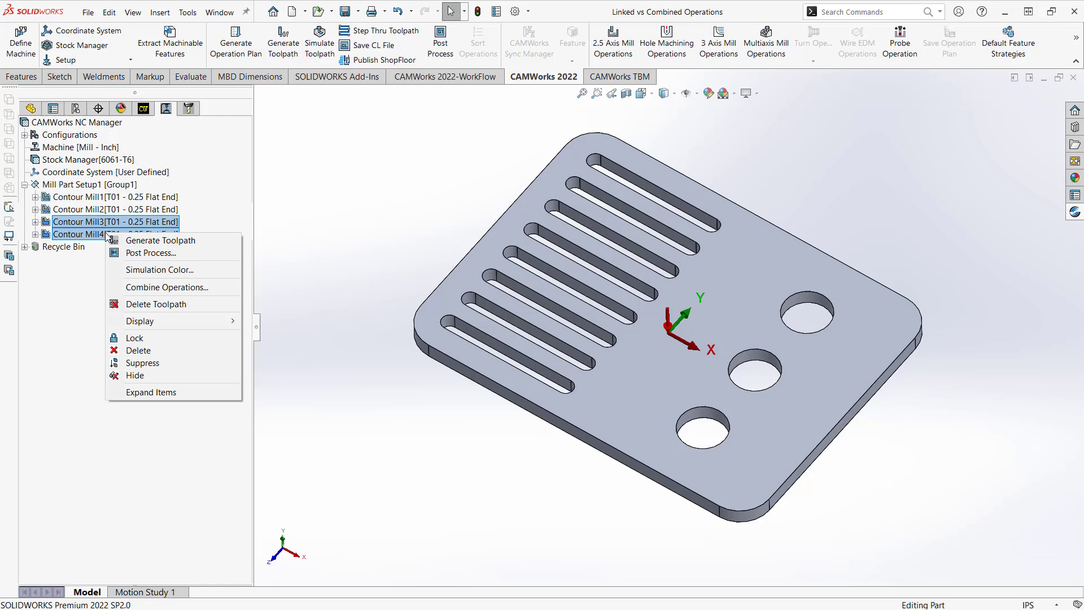
pyautogui.click(167, 288)
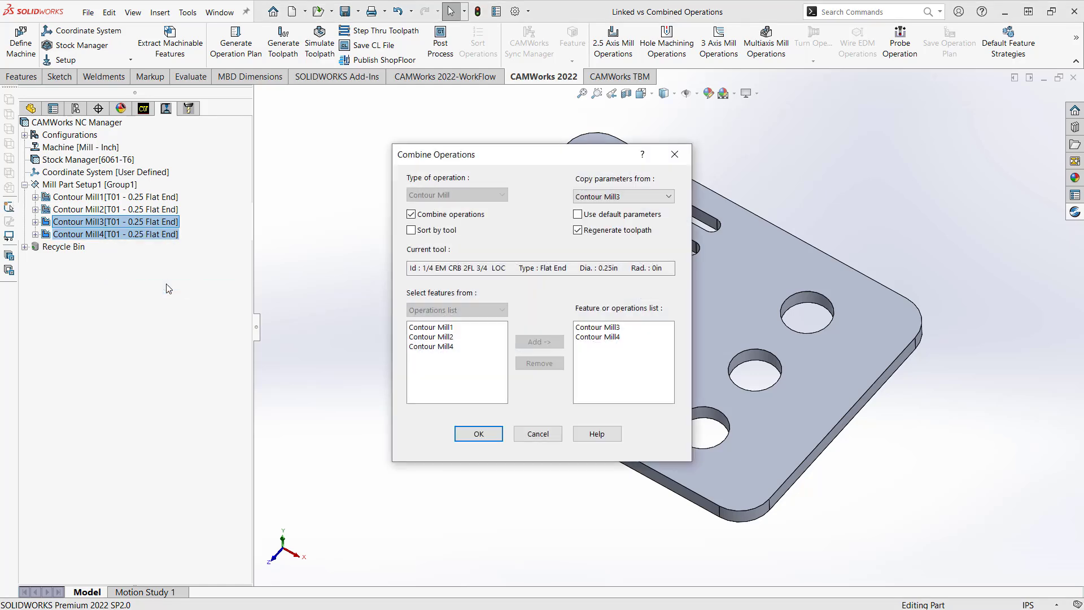
pyautogui.moveTo(516, 149); pyautogui.dragTo(352, 199)
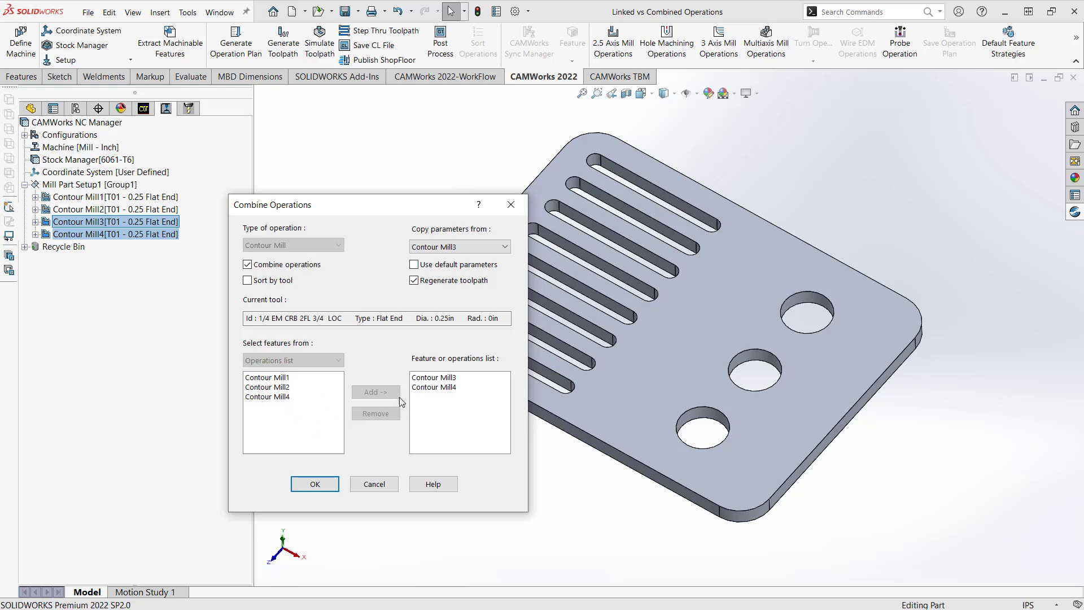
pyautogui.click(281, 397)
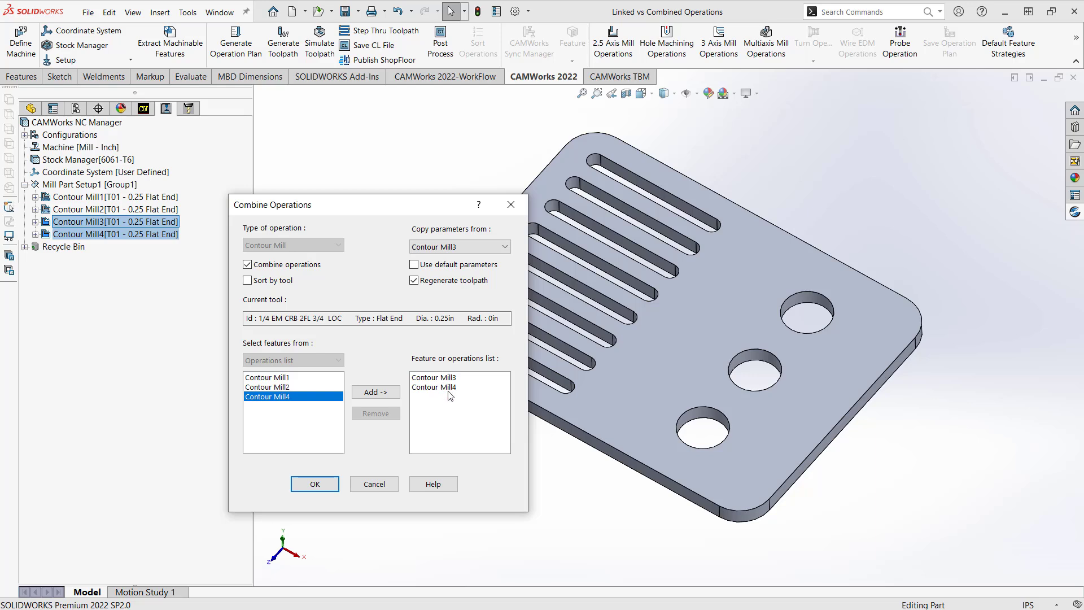
pyautogui.click(443, 249)
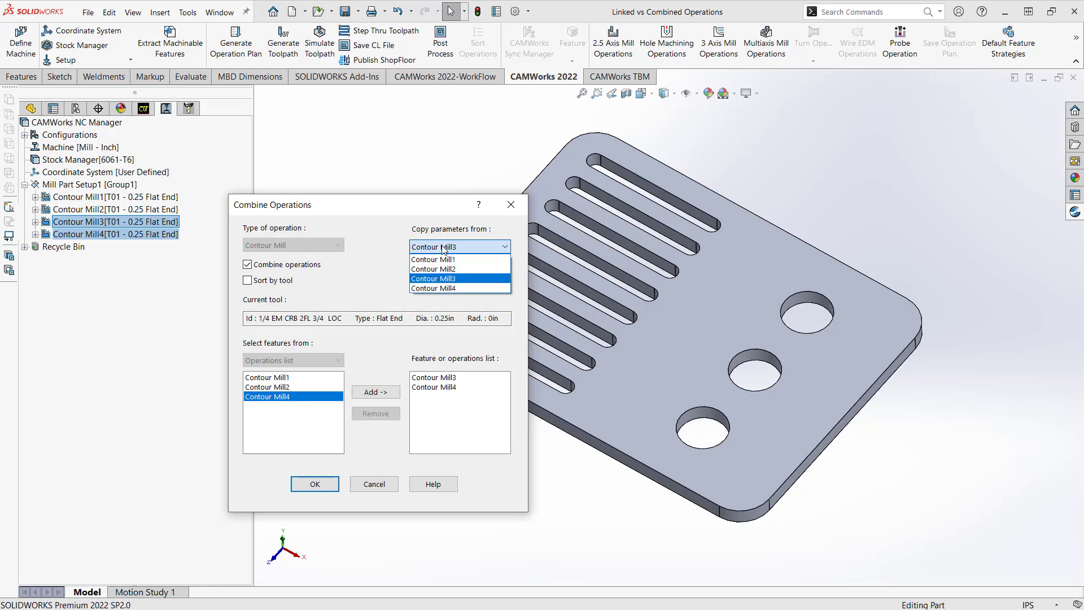
pyautogui.click(440, 278)
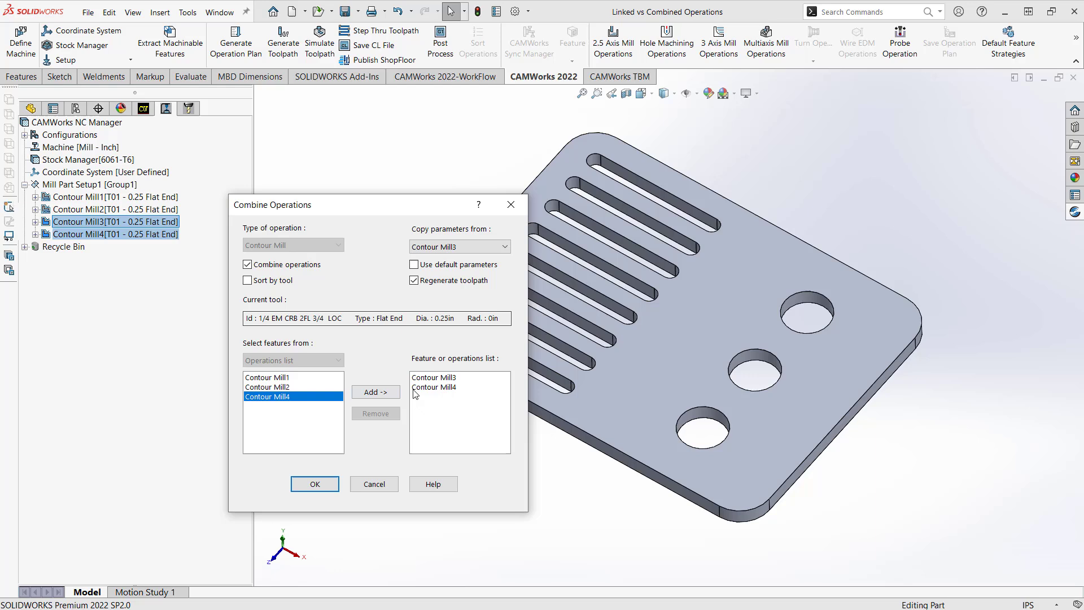
pyautogui.click(331, 486)
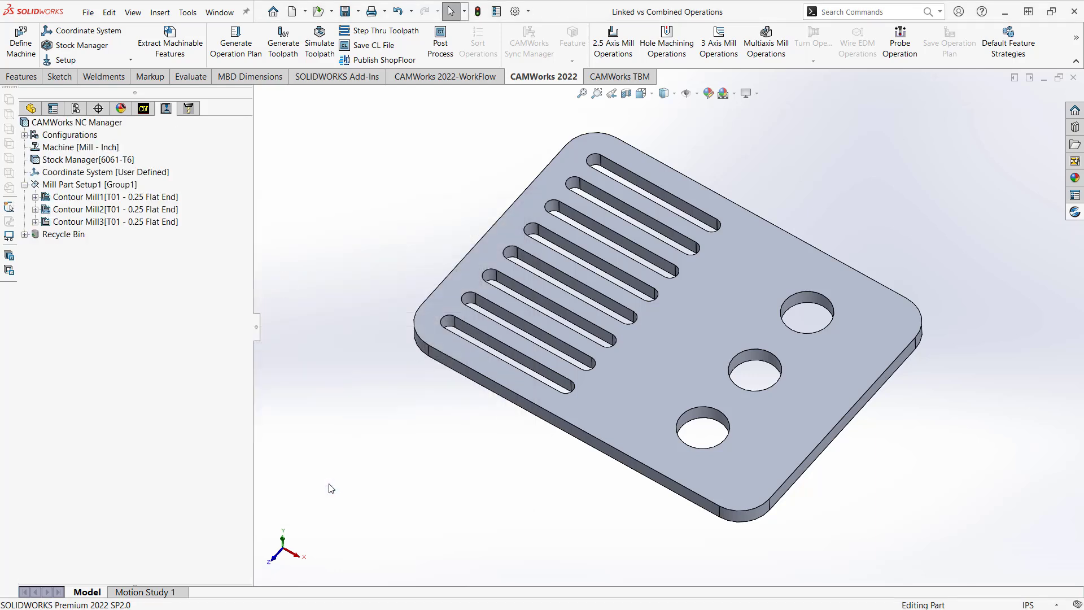
# - Examine the combined Contour Mill3 toolpath and compare the features listed under it with those under Contour Mill1
pyautogui.moveTo(91, 228)
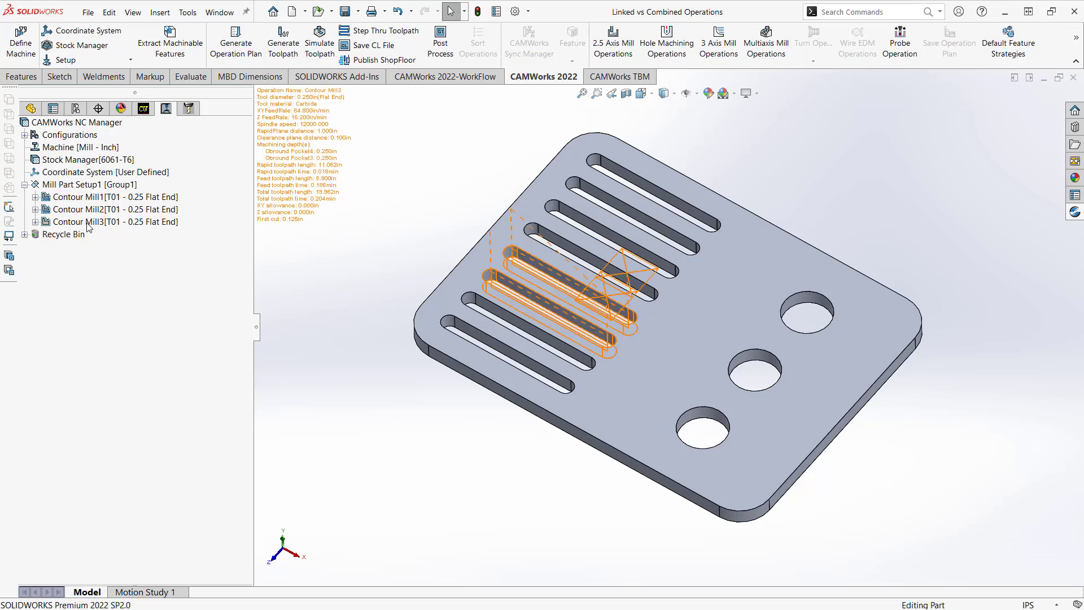
pyautogui.click(89, 223)
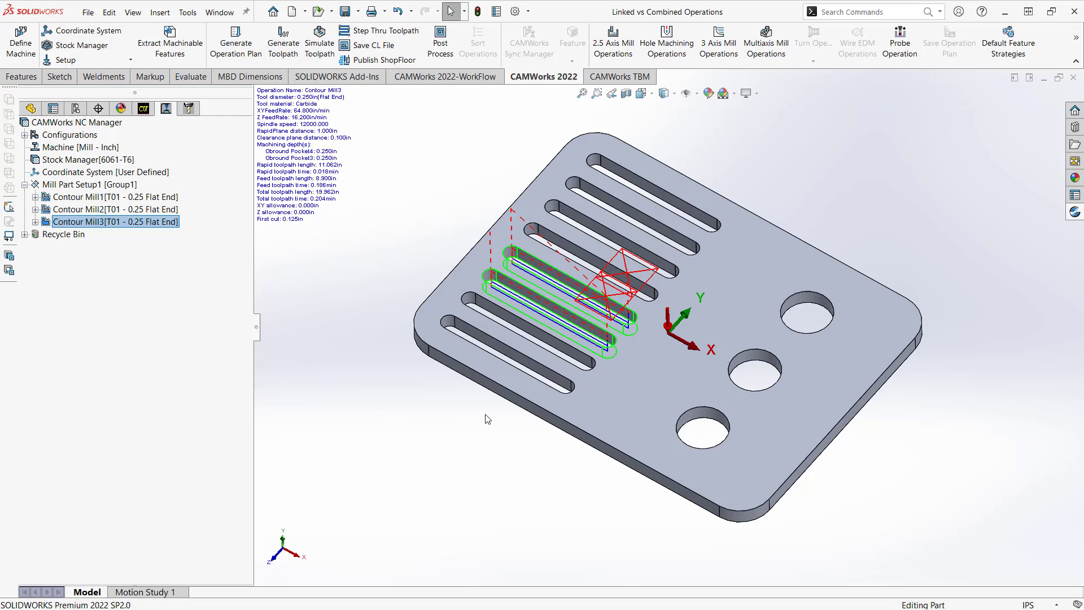
pyautogui.moveTo(486, 419); pyautogui.dragTo(464, 456, button='middle')
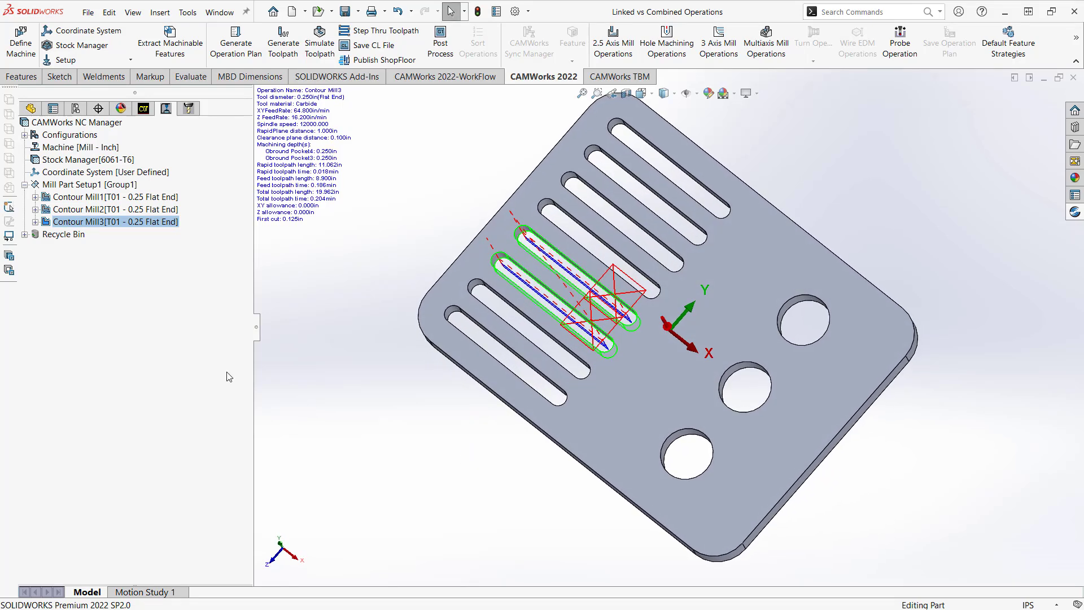
pyautogui.click(35, 222)
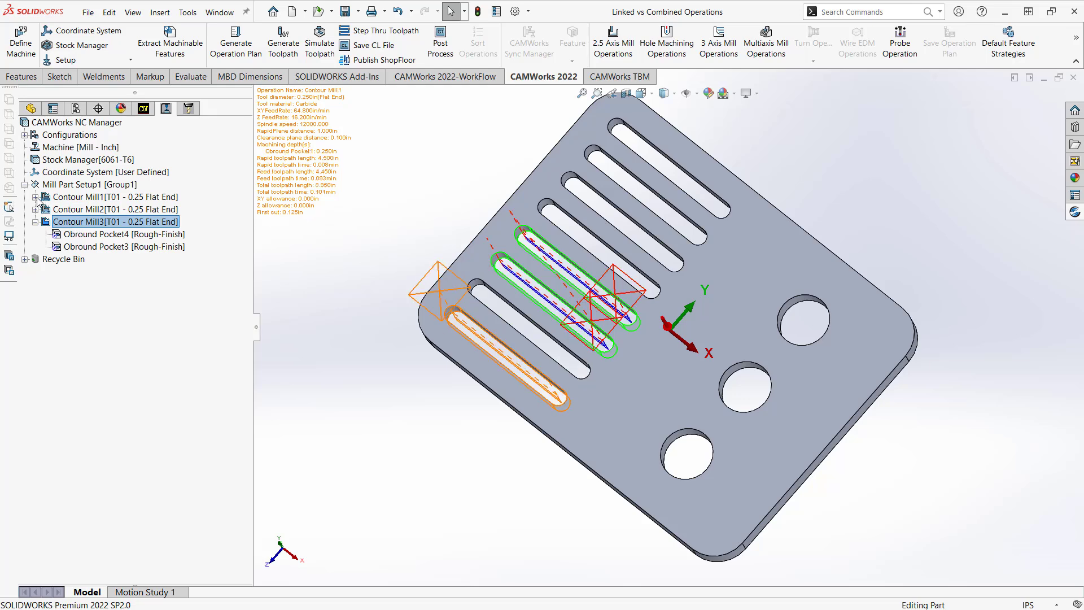
pyautogui.click(35, 197)
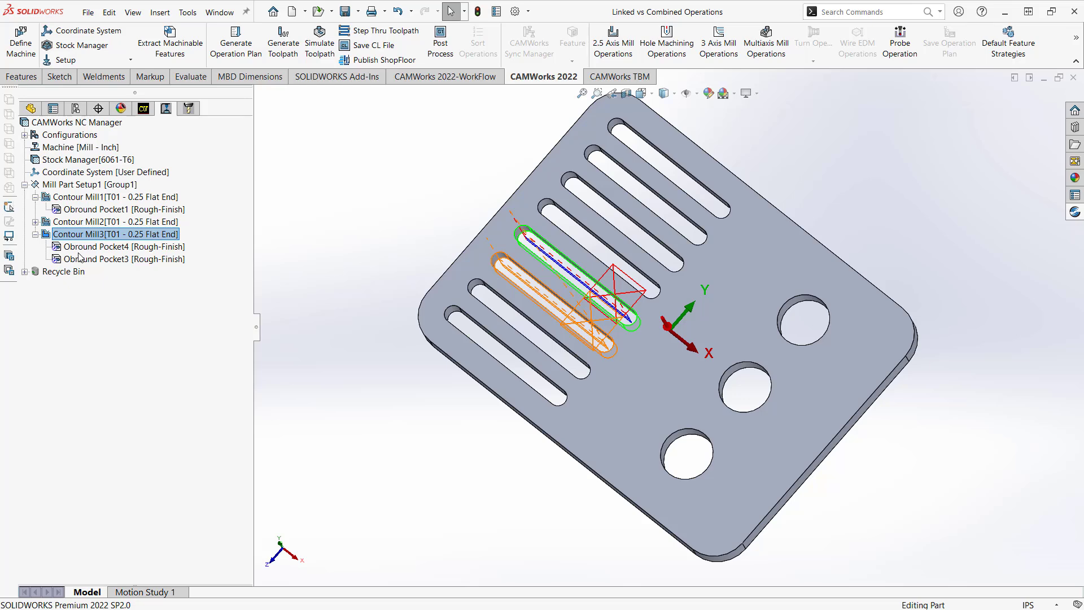
pyautogui.click(35, 197)
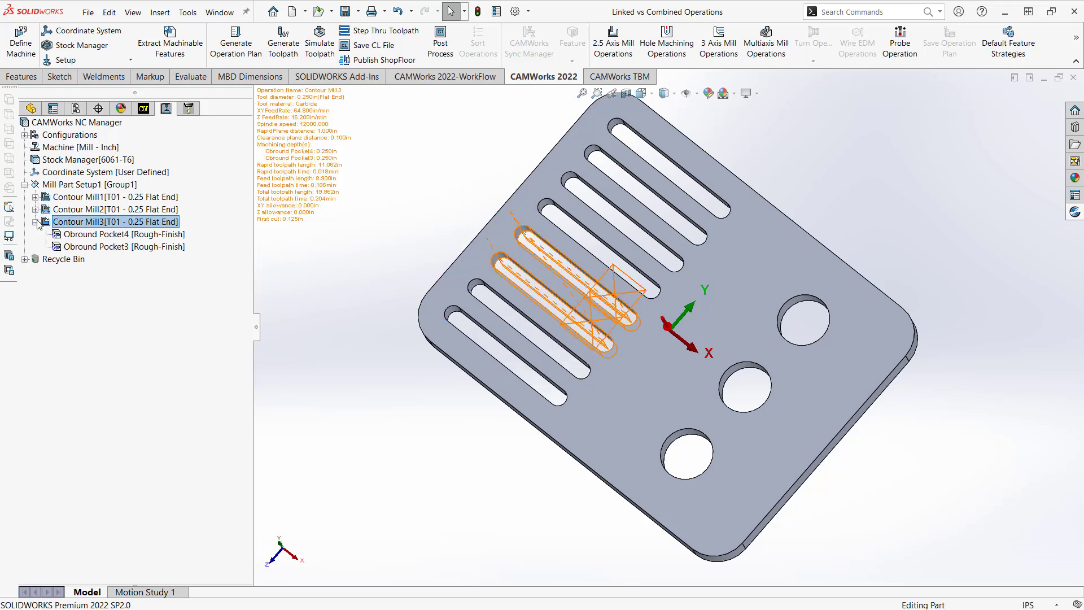
pyautogui.click(35, 222)
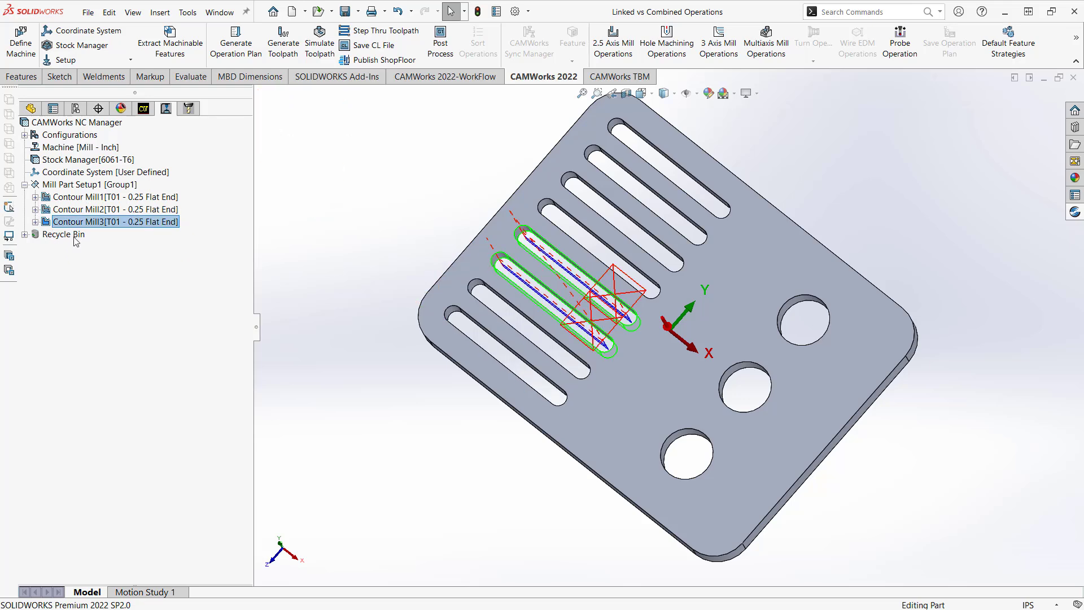
# - Check the feature list in the combined Contour Mill3 operation's parameters, leaving them without saving changes
pyautogui.doubleClick(119, 224)
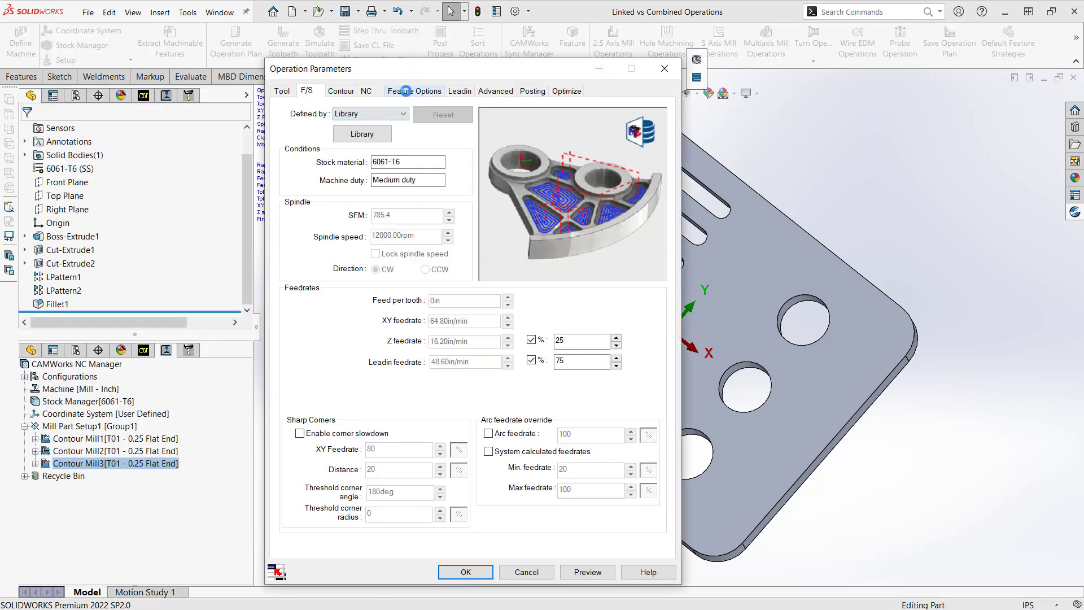
pyautogui.click(412, 91)
pyautogui.click(435, 129)
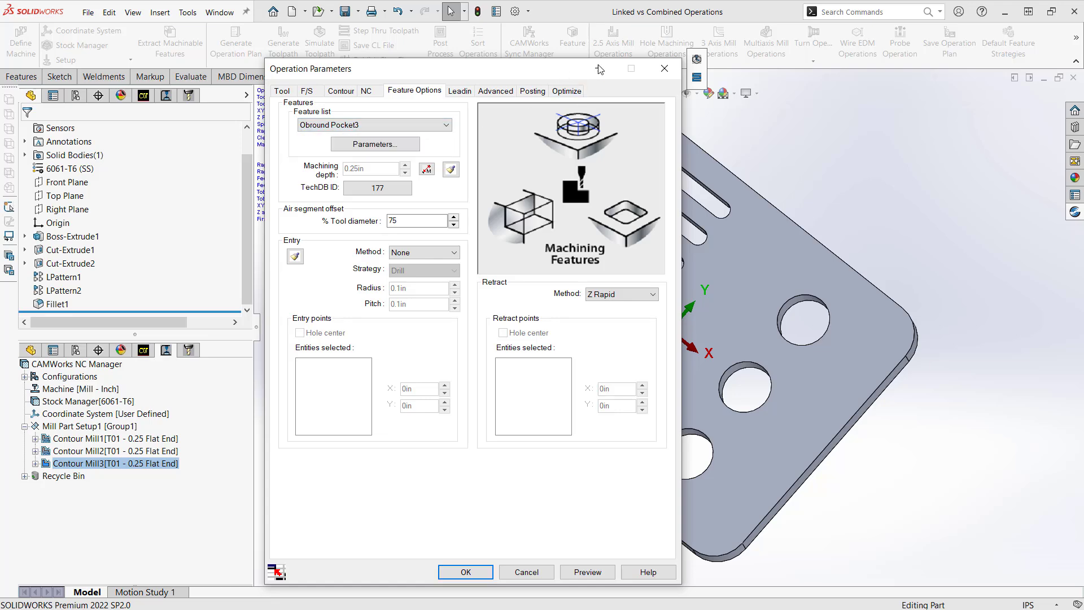
pyautogui.click(664, 68)
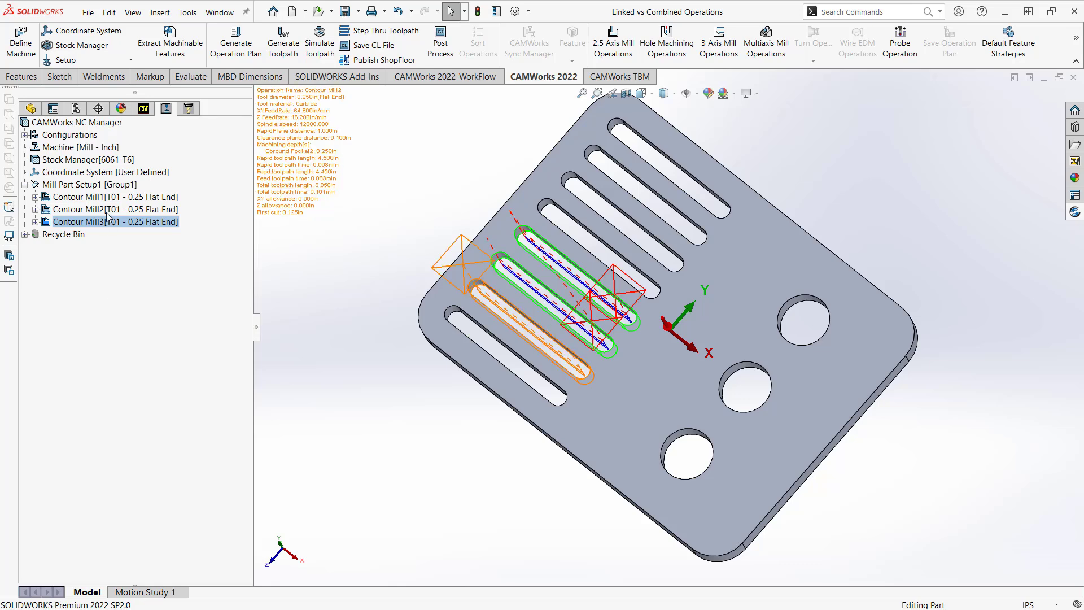
# - Unlink the Contour Mill2 operation from Contour Mill1
pyautogui.rightClick(90, 223)
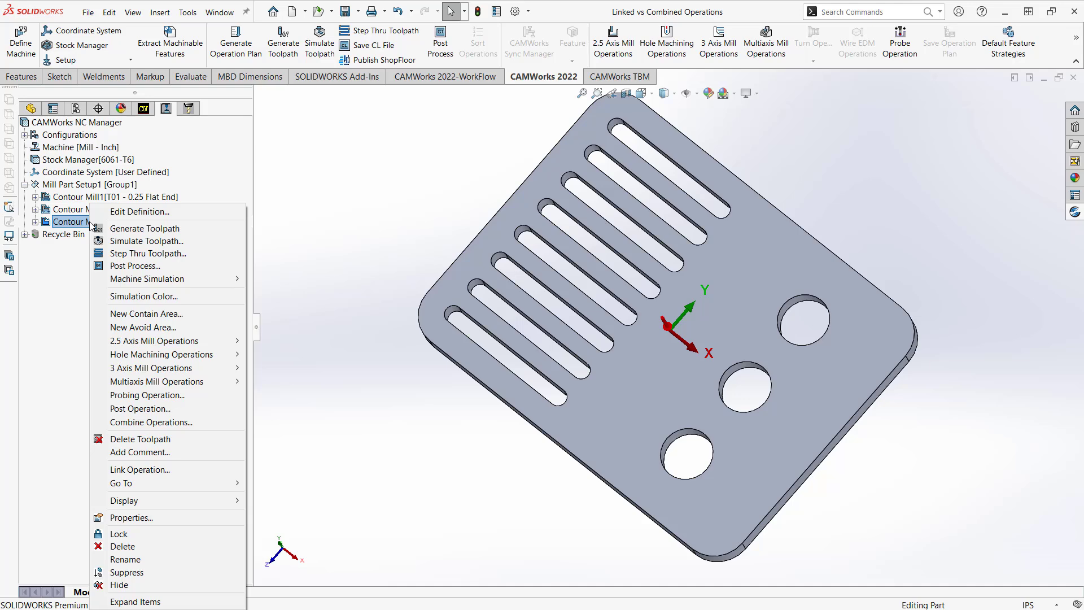
pyautogui.click(64, 281)
pyautogui.rightClick(71, 199)
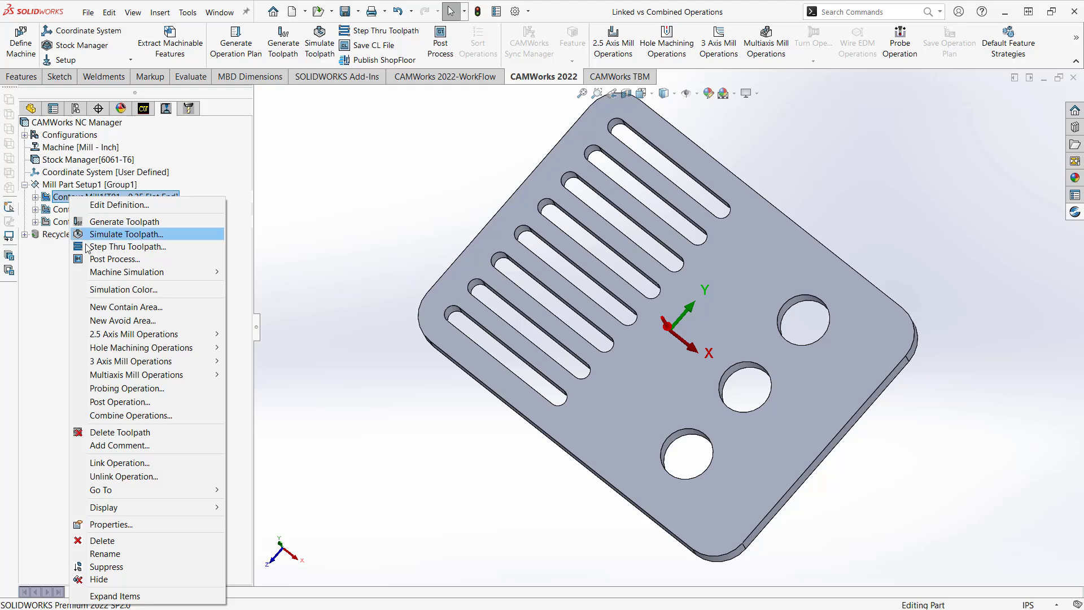
pyautogui.click(114, 476)
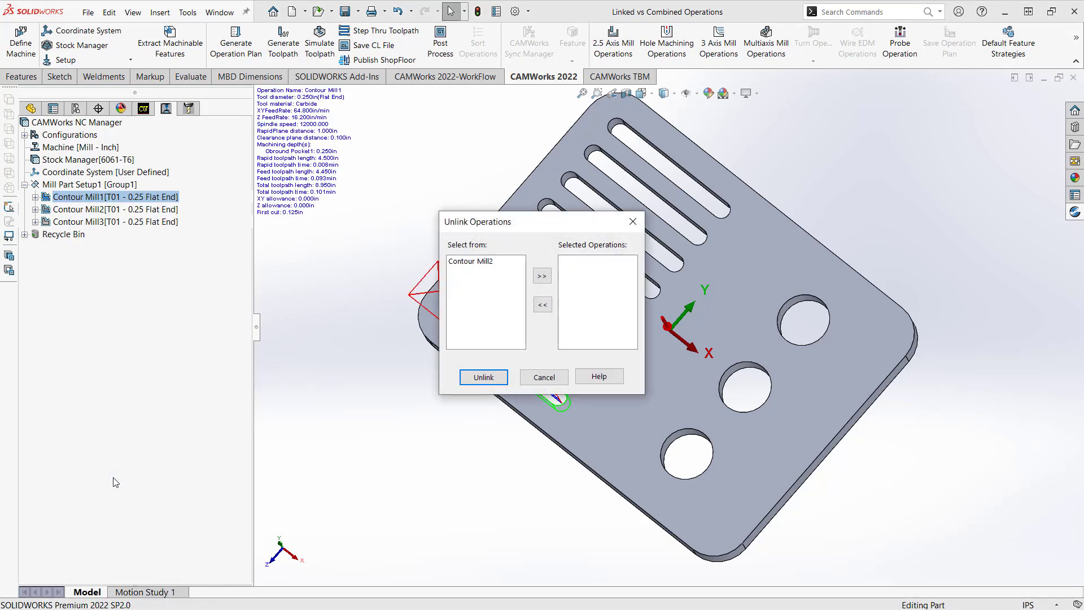
pyautogui.click(461, 262)
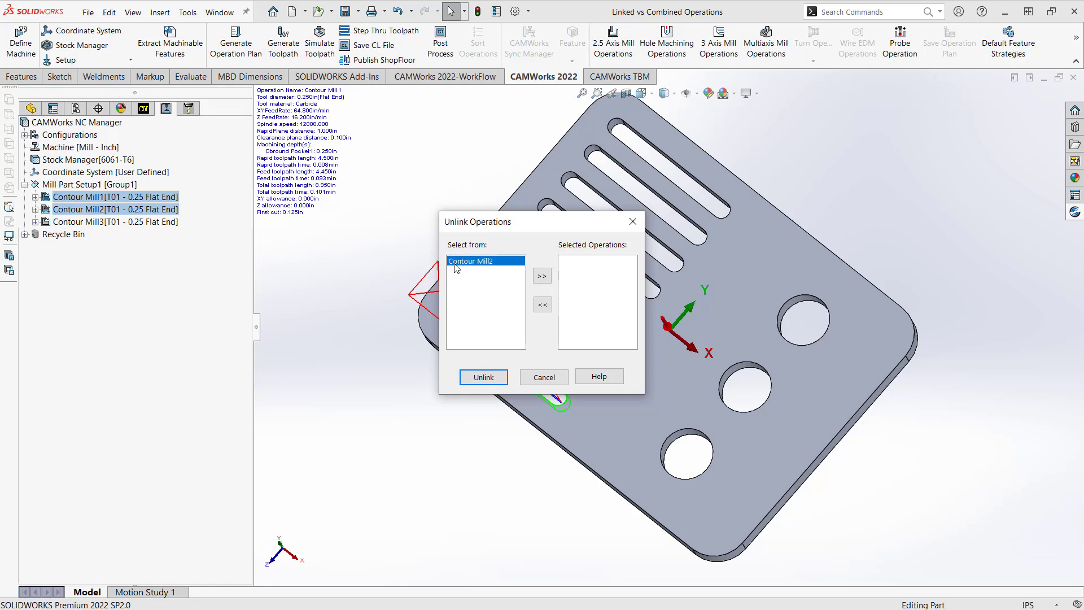
pyautogui.click(541, 276)
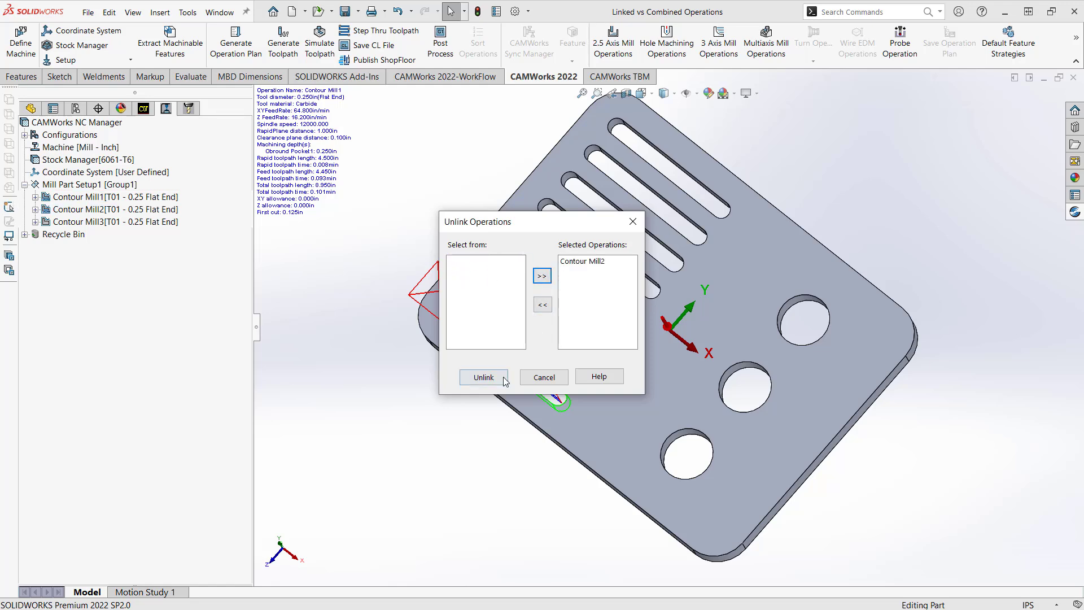
pyautogui.click(484, 379)
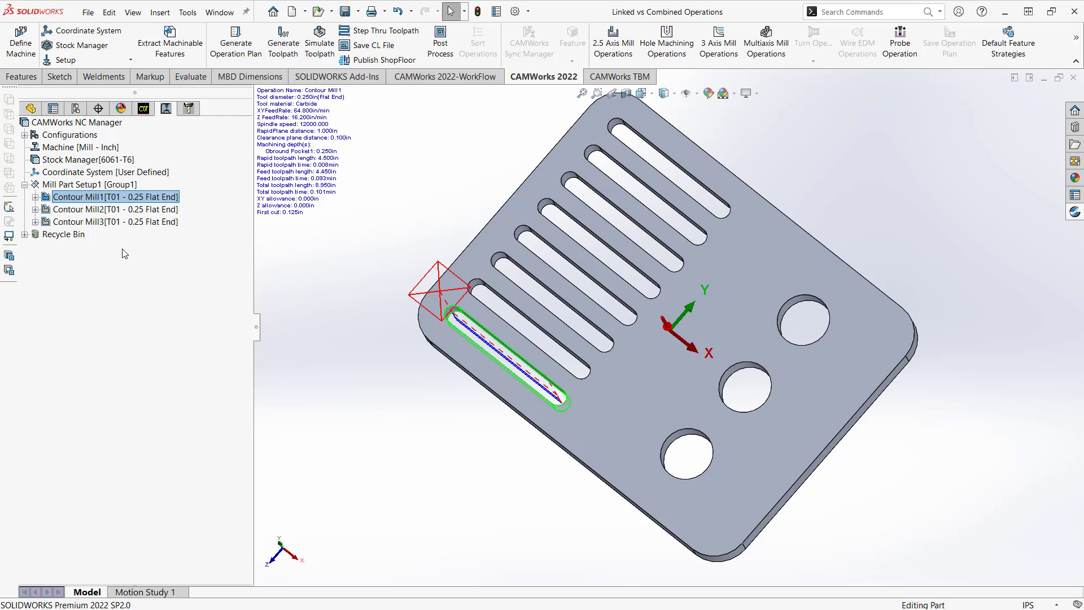
# - Change the leadin feedrate percentage of the unlinked Contour Mill1 operation and save its parameters
pyautogui.doubleClick(90, 197)
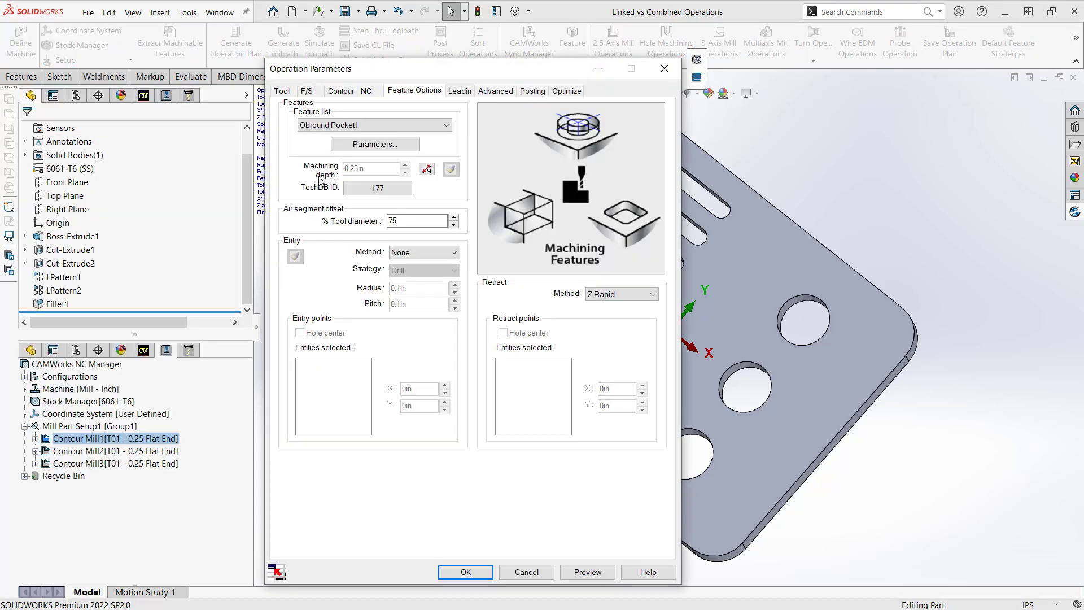
pyautogui.click(307, 92)
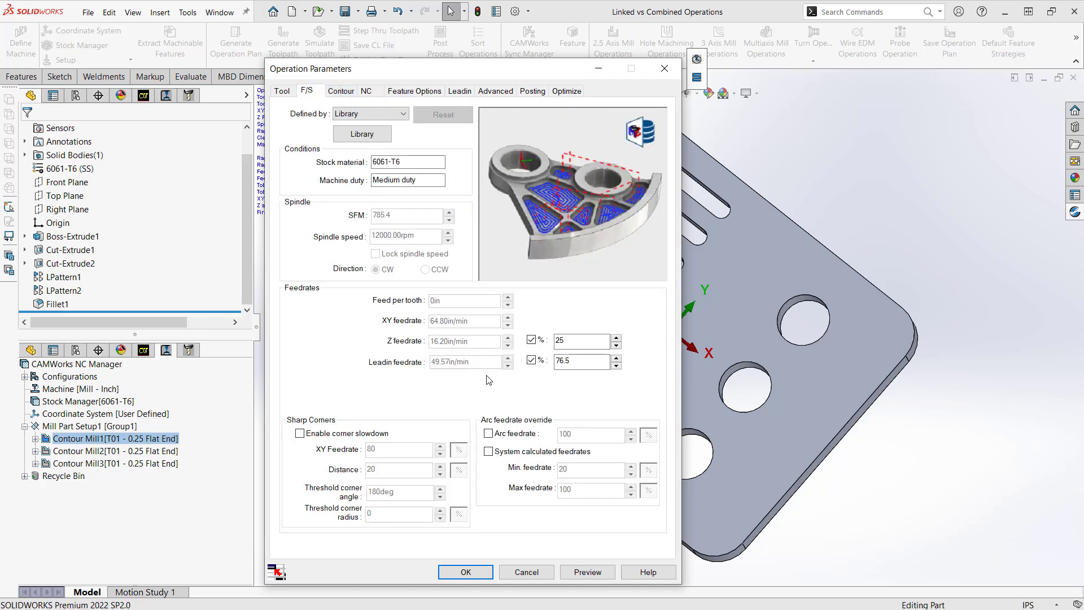
pyautogui.click(581, 361)
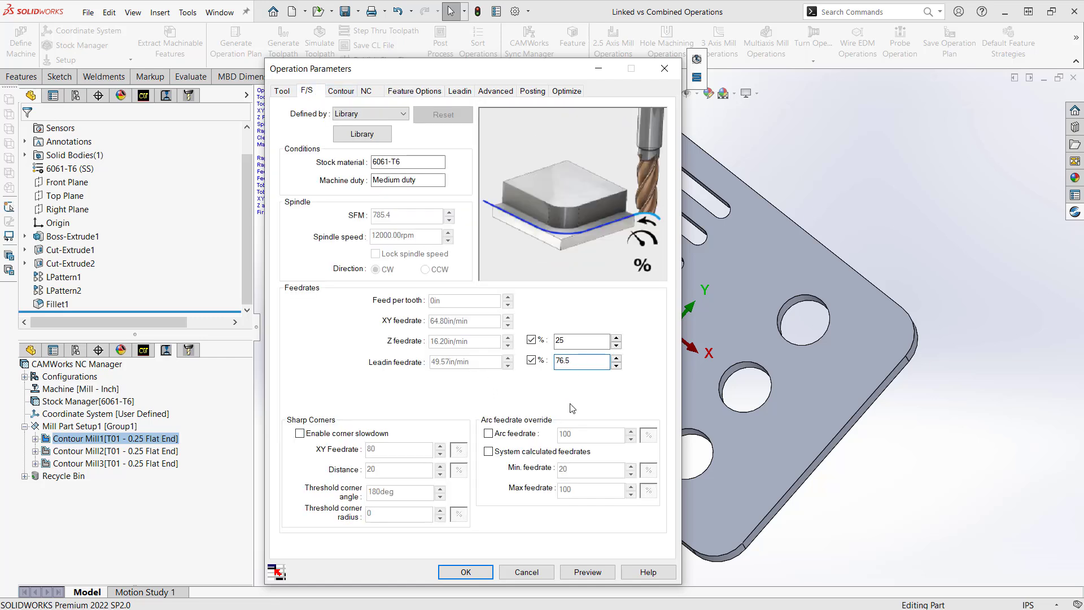
pyautogui.press('BackSpace')
pyautogui.write('.65')
pyautogui.click(485, 571)
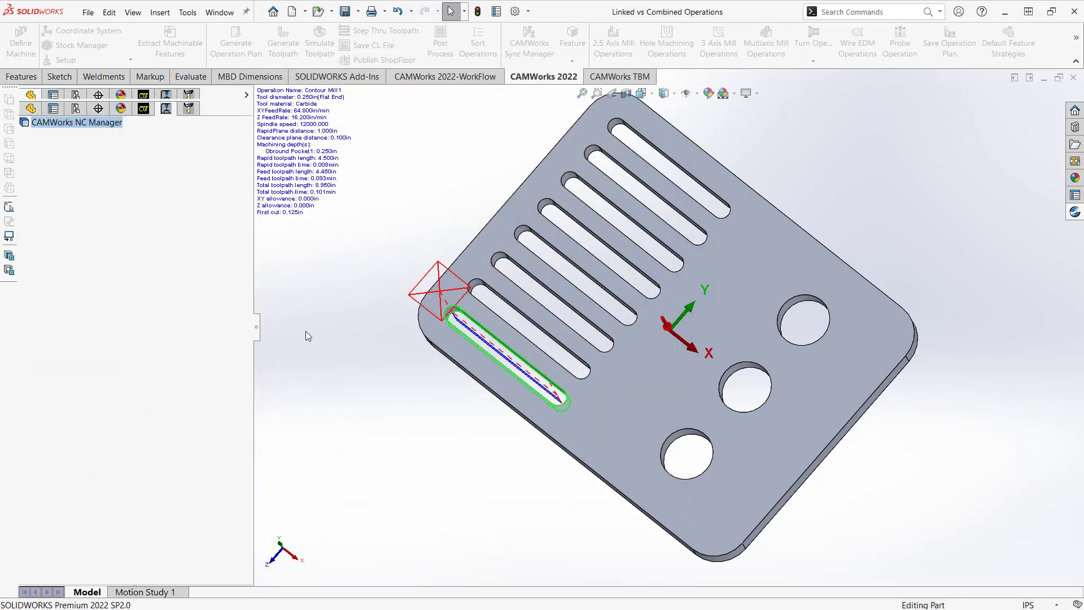
# - Check the leadin feedrate percentage of the Contour Mill2 operation, leaving its parameters without saving changes
pyautogui.click(100, 209)
pyautogui.doubleClick(99, 210)
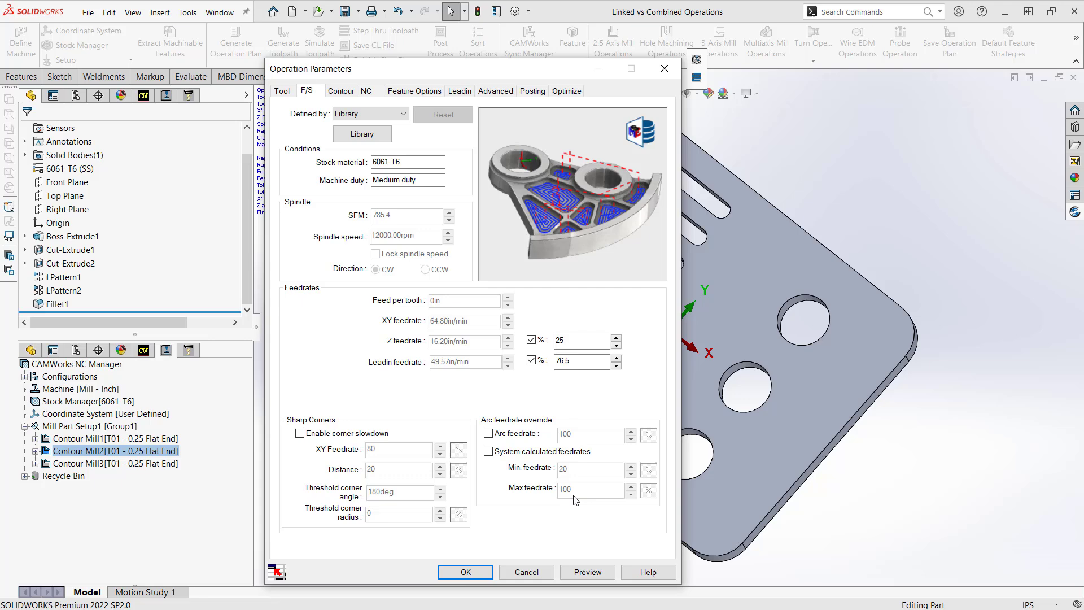
pyautogui.click(527, 571)
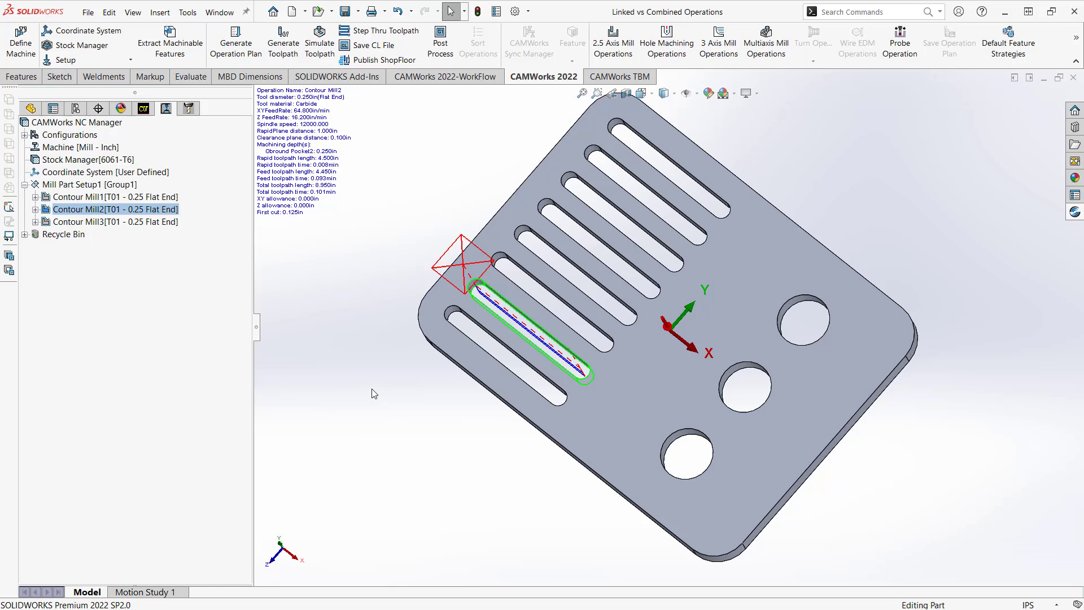
# - Open the recently used Tombstone CAM assembly
pyautogui.click(89, 12)
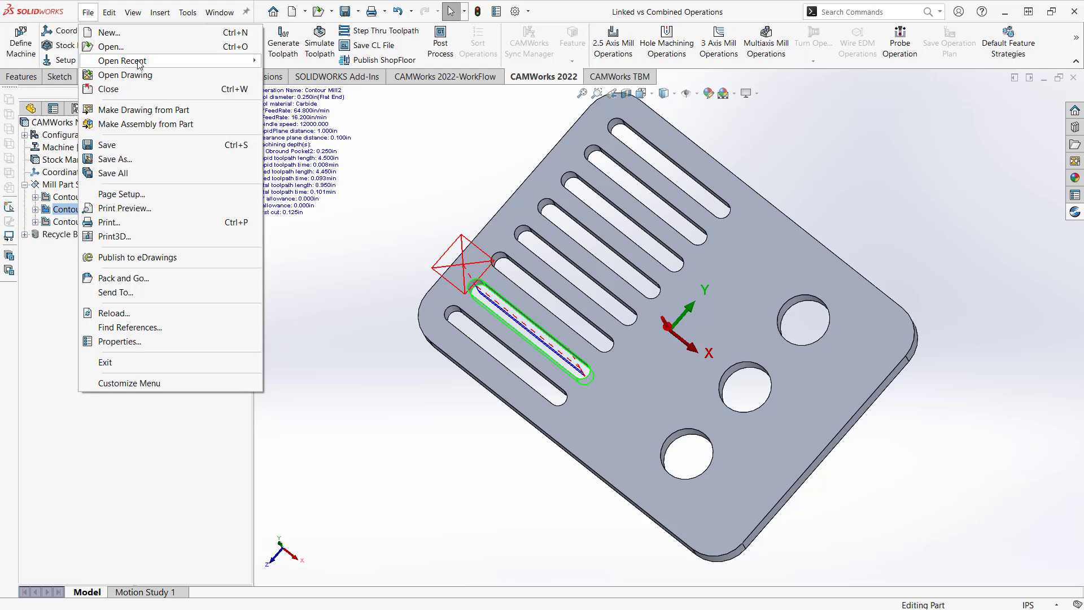
pyautogui.moveTo(140, 62)
pyautogui.click(337, 91)
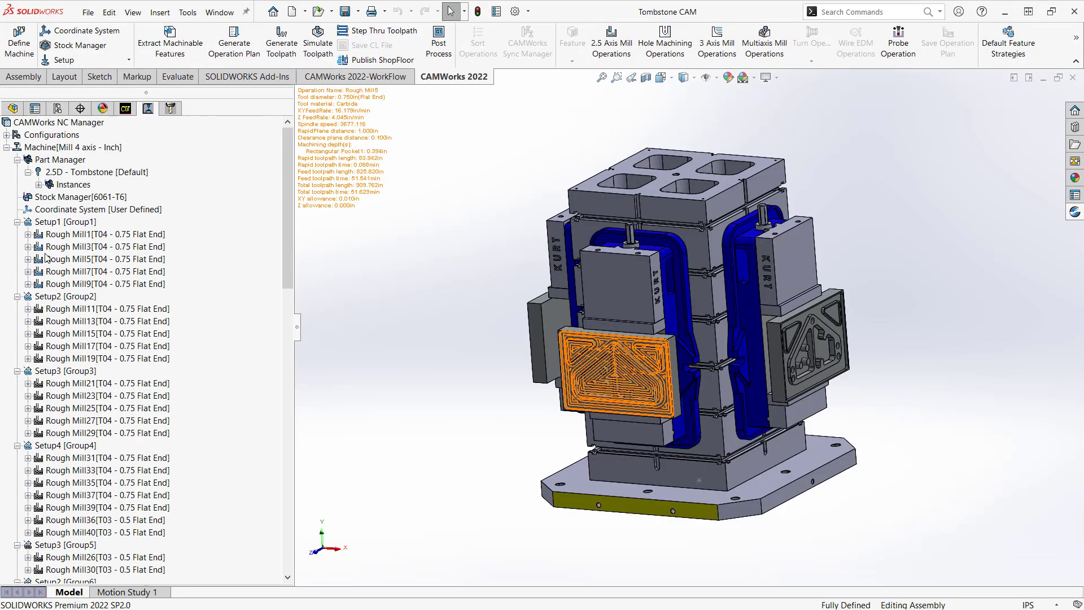
# - Set the leadin feedrate percentage of the Rough Mill1 operation in Setup1 to 51
pyautogui.moveTo(37, 237)
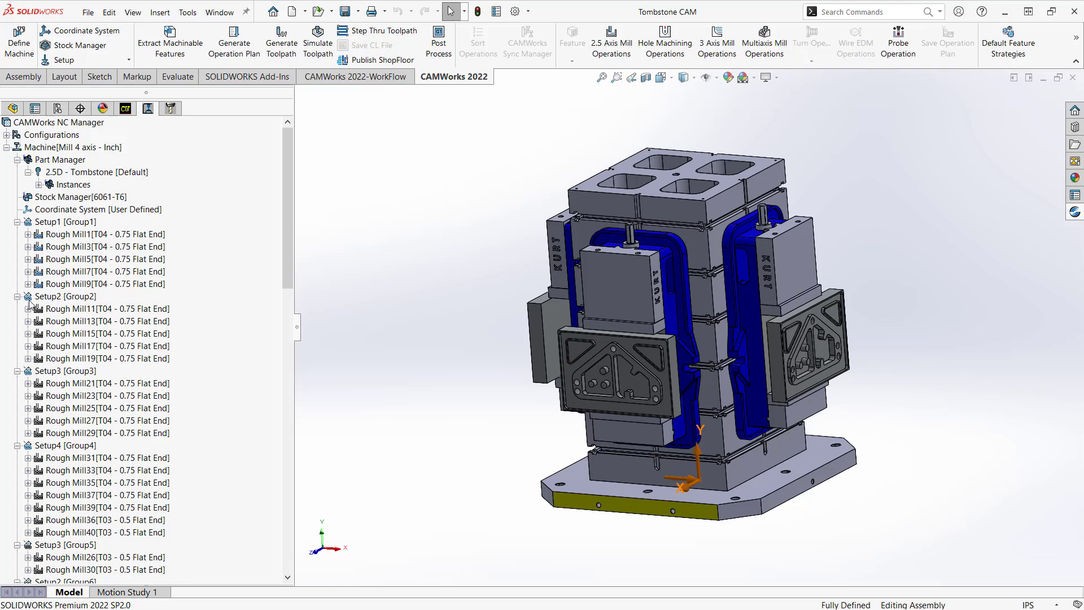
pyautogui.click(81, 237)
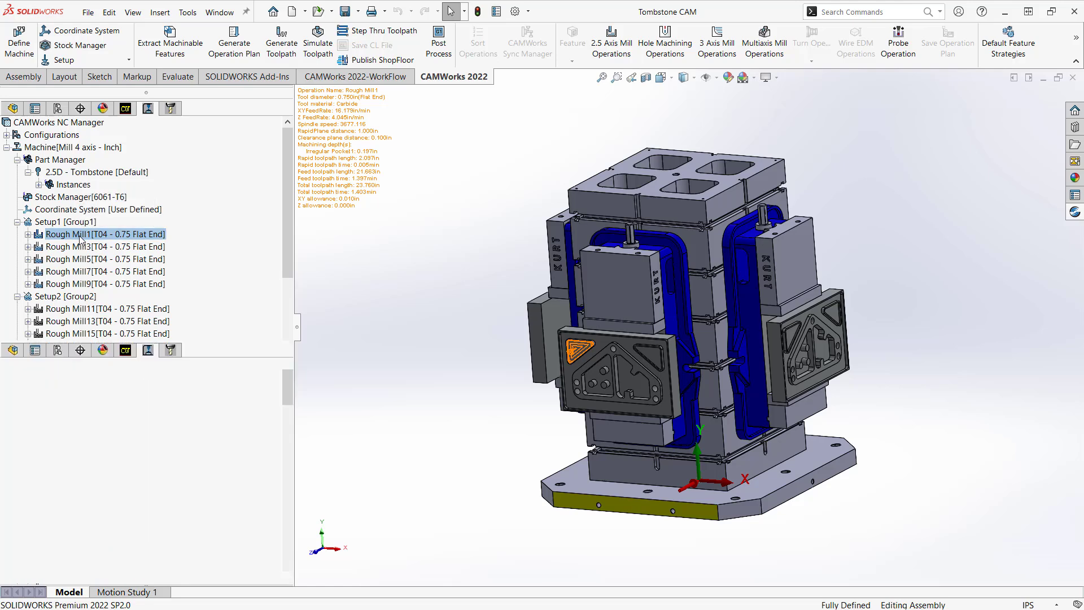
pyautogui.doubleClick(79, 236)
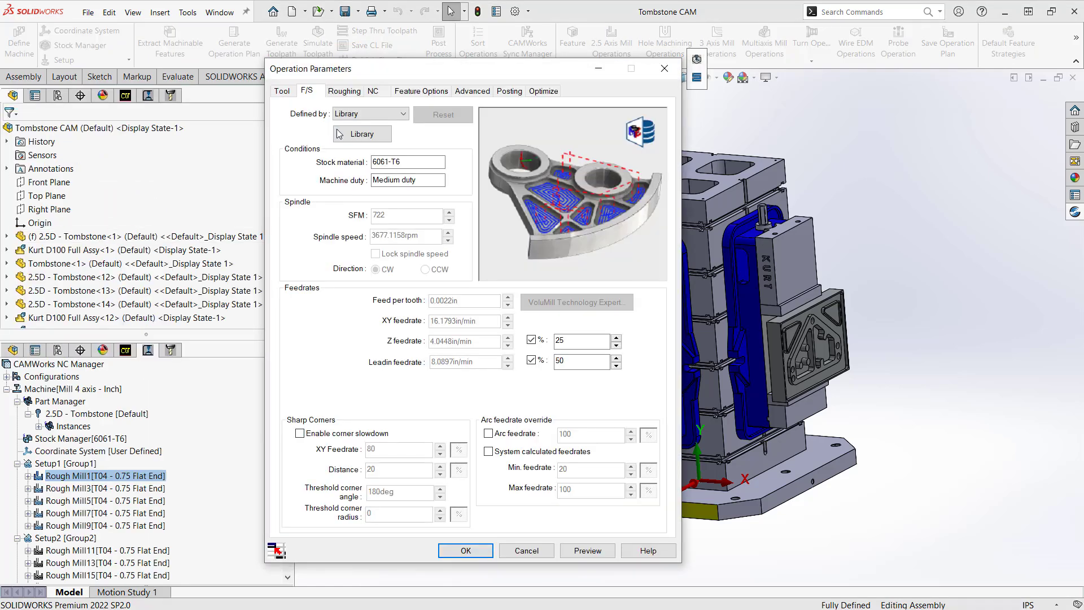
pyautogui.doubleClick(565, 361)
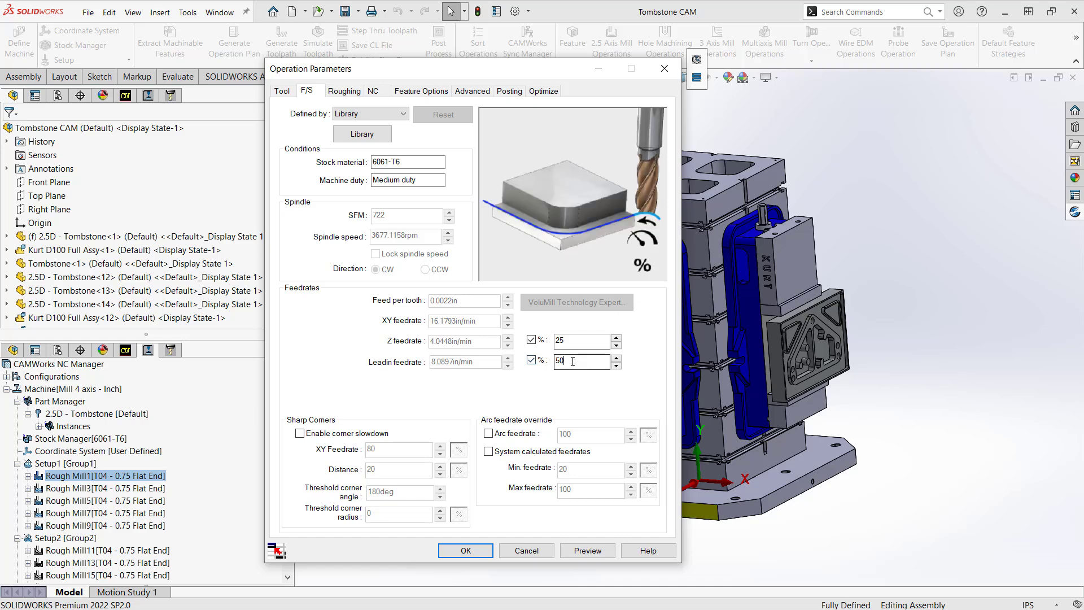
pyautogui.write('51')
pyautogui.click(464, 550)
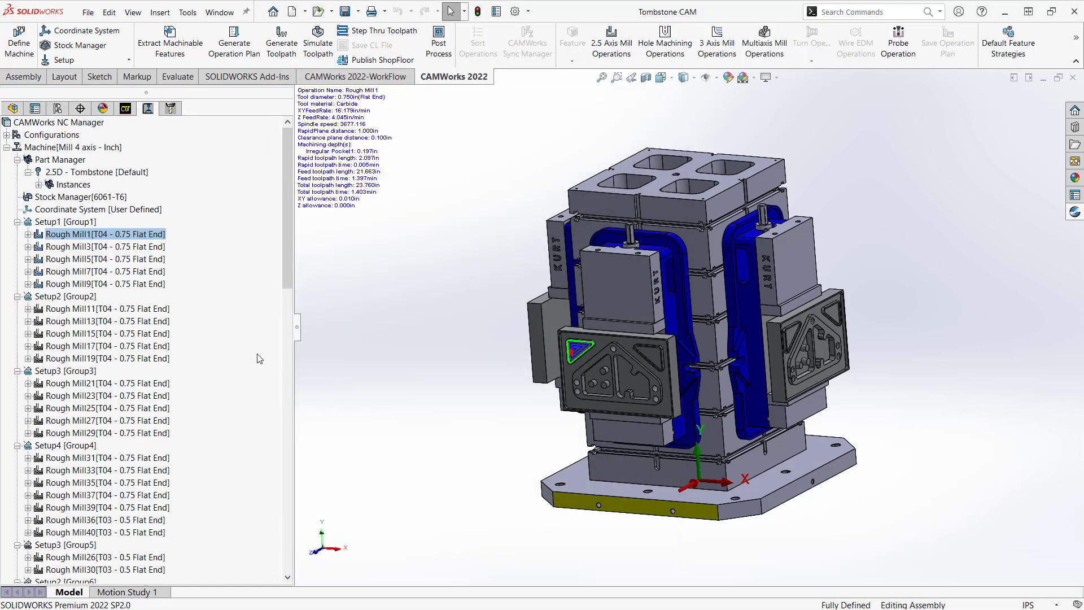
# - Check the leadin feedrate percentage of the Rough Mill11 operation in Setup2, leaving its parameters without saving changes
pyautogui.click(75, 313)
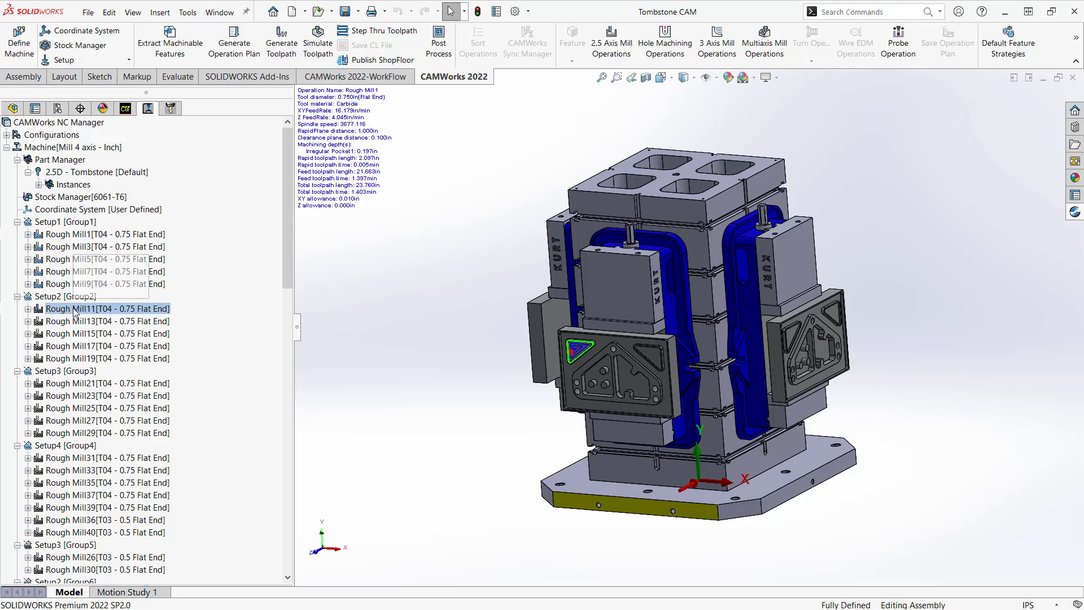
pyautogui.doubleClick(76, 314)
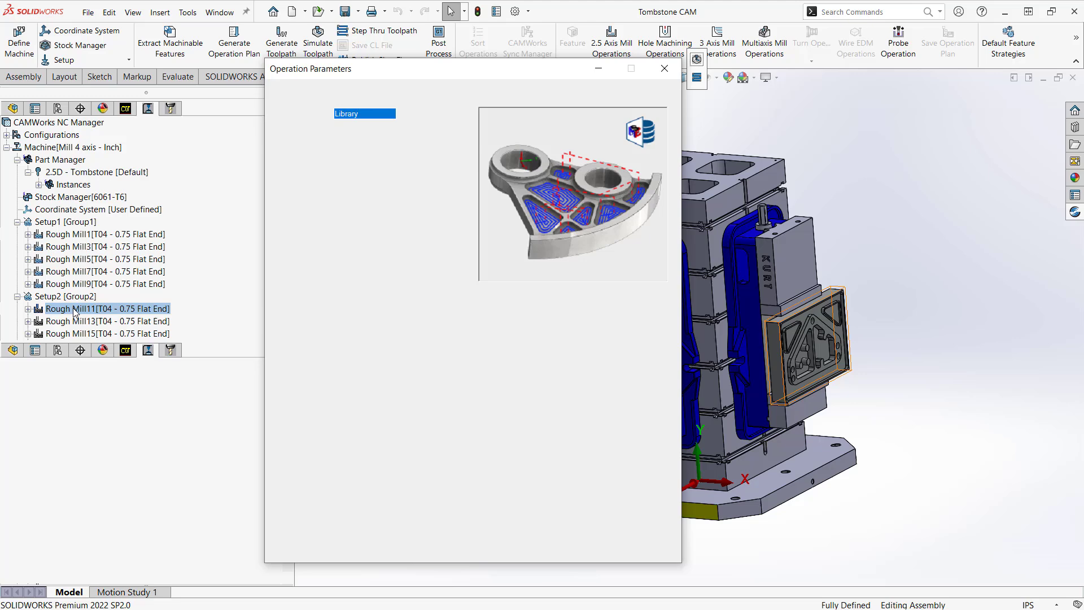
pyautogui.click(569, 365)
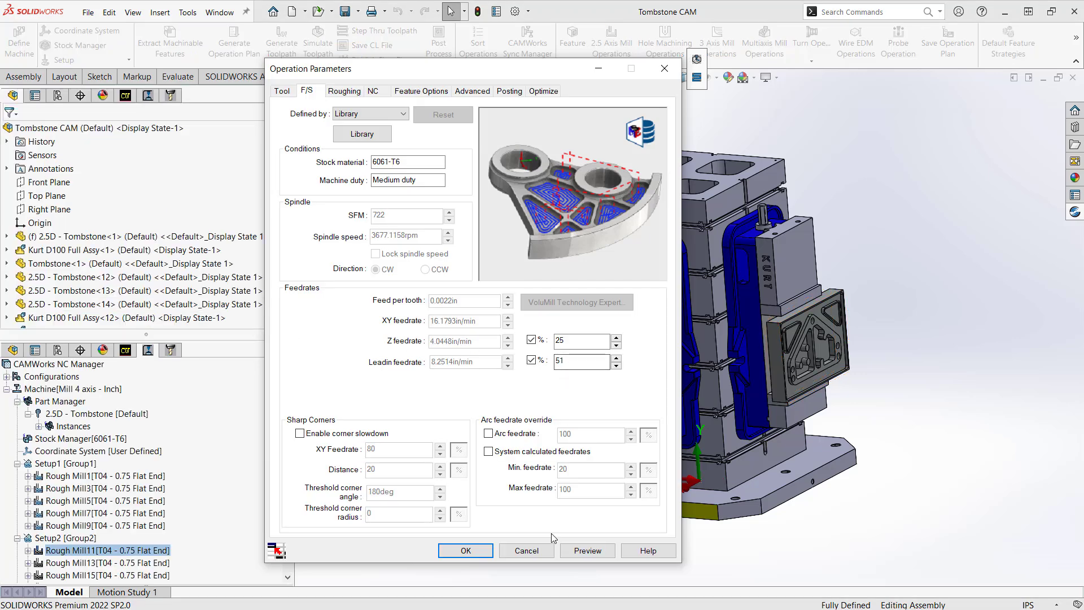
pyautogui.click(513, 549)
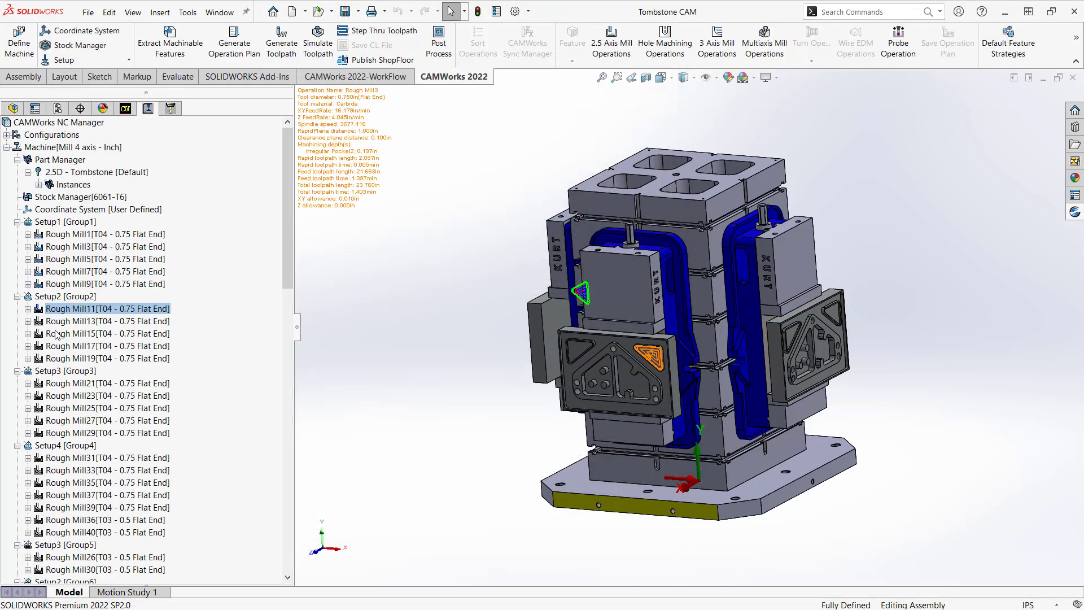